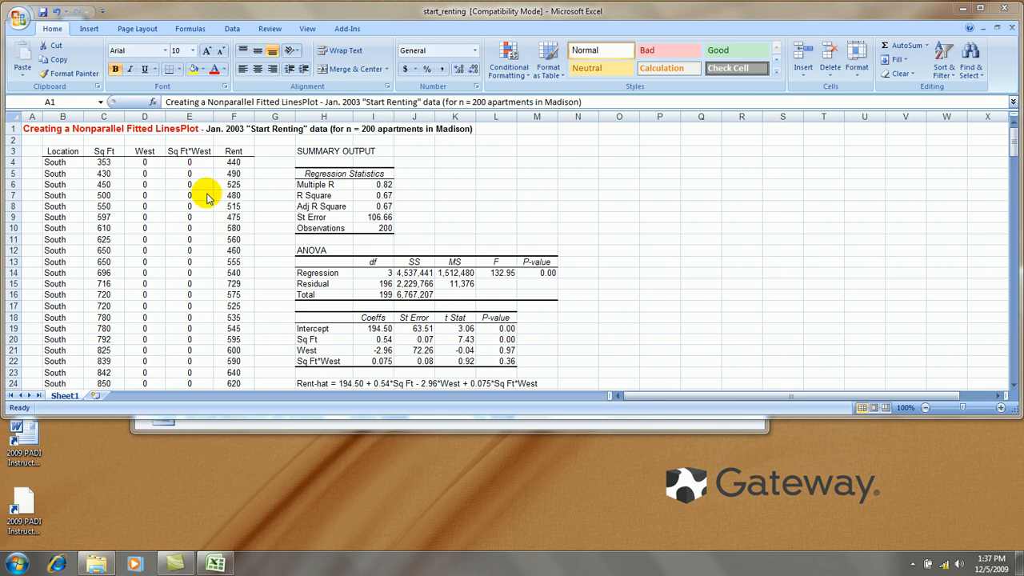
Step: Examine the regression output, the fitted South and West equations, and the p-values of the West and Sq Ft*West terms
{"action": "left_click", "coordinate": [652, 239]}
{"action": "scroll", "coordinate": [655, 231], "scroll_direction": "down", "scroll_amount": 1}
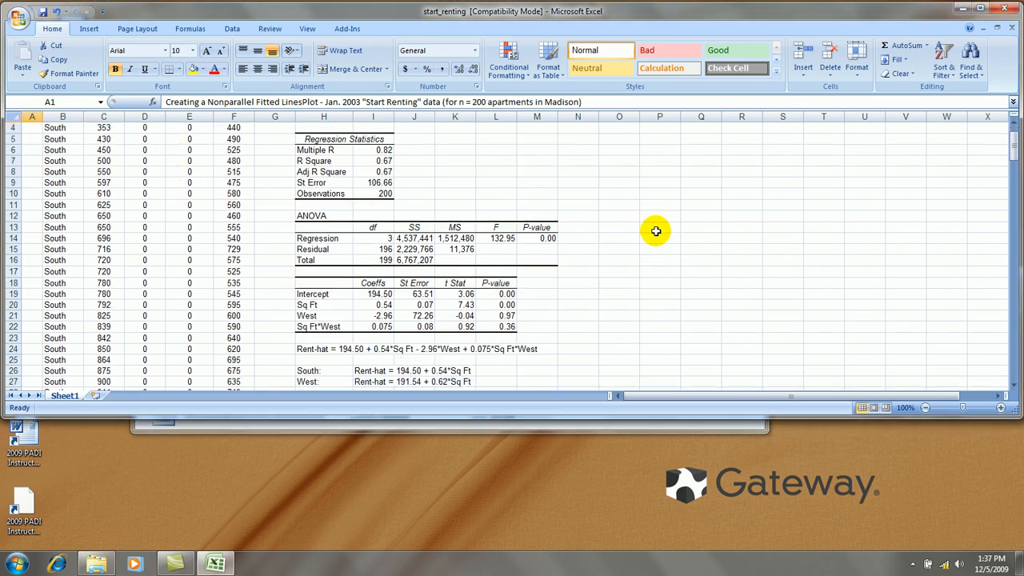
{"action": "scroll", "coordinate": [633, 226], "scroll_direction": "down", "scroll_amount": 1}
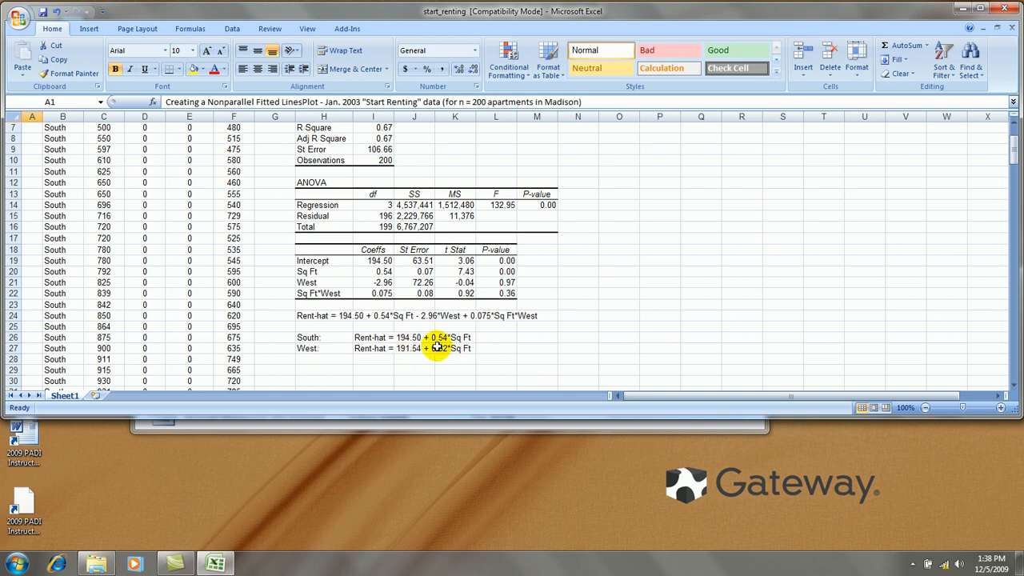
{"action": "left_click", "coordinate": [500, 294]}
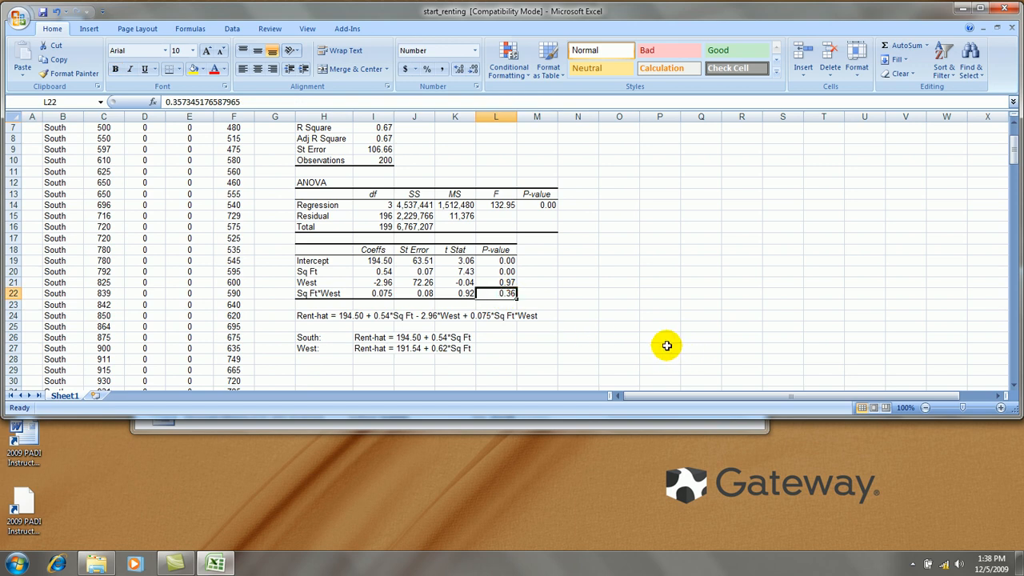
{"action": "left_click", "coordinate": [506, 284]}
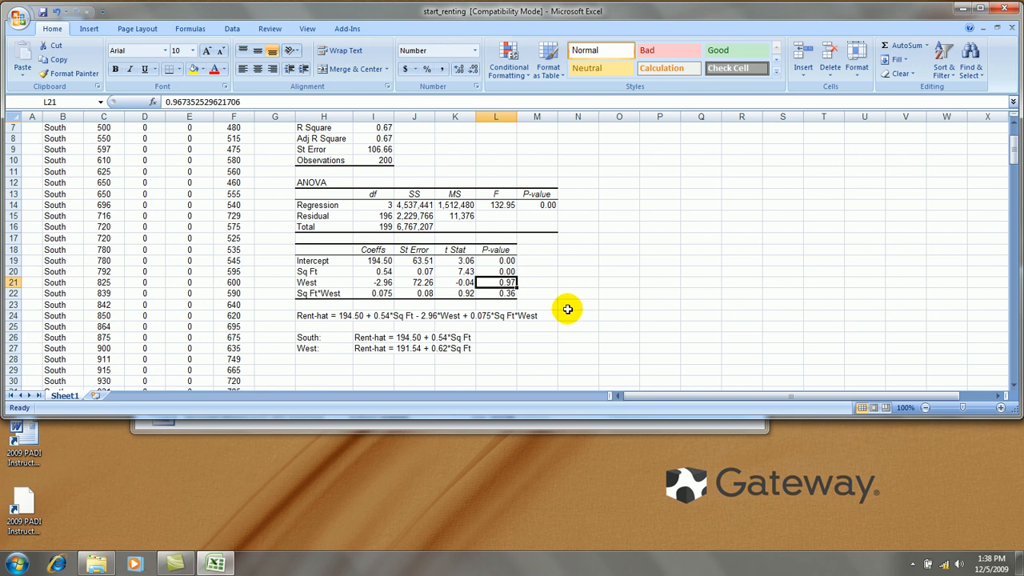
{"action": "scroll", "coordinate": [567, 309], "scroll_direction": "up", "scroll_amount": 2}
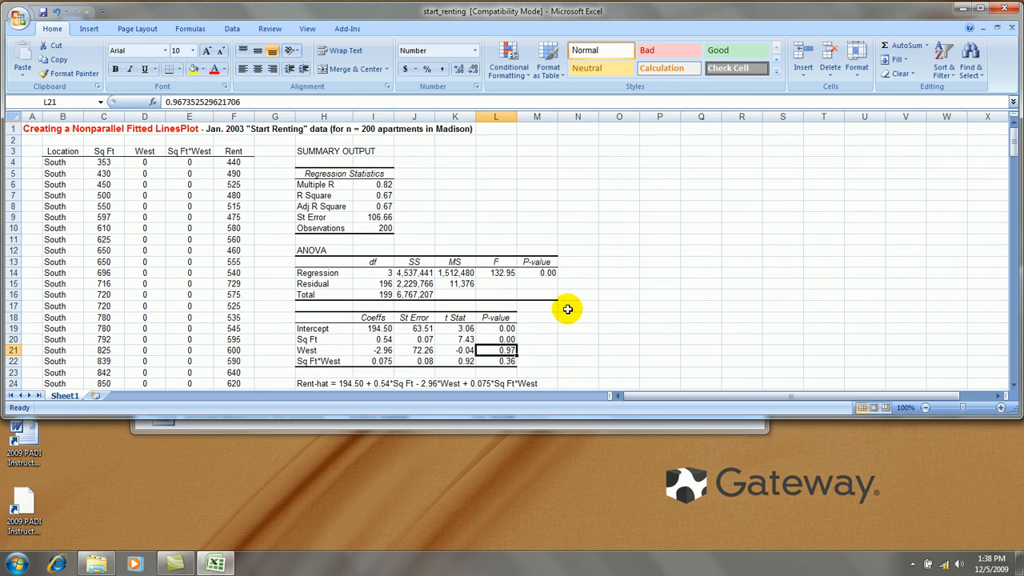
{"action": "left_click", "coordinate": [500, 215]}
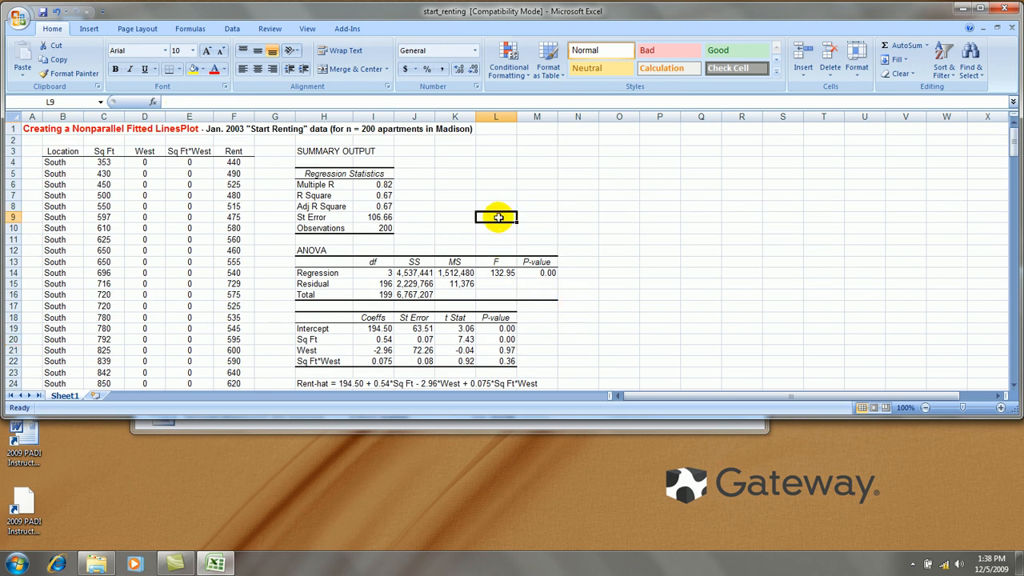
Step: Copy the South apartments' data with its headers, C3:F43, to a new block starting at O3
{"action": "left_click", "coordinate": [112, 151]}
{"action": "left_click_drag", "start_coordinate": [112, 151], "coordinate": [262, 228]}
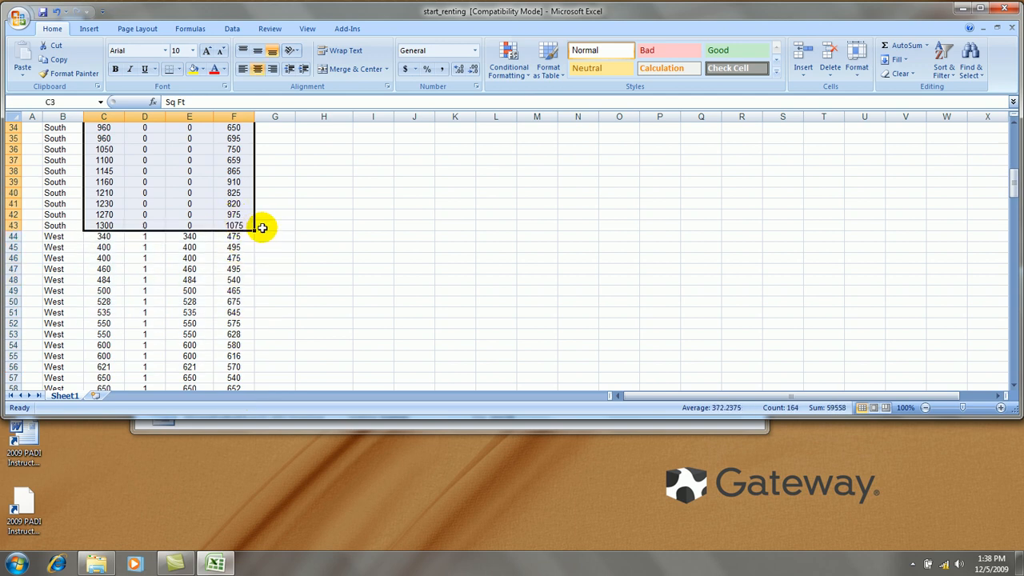
{"action": "key", "text": "ctrl+c"}
{"action": "scroll", "coordinate": [629, 247], "scroll_direction": "up", "scroll_amount": 11}
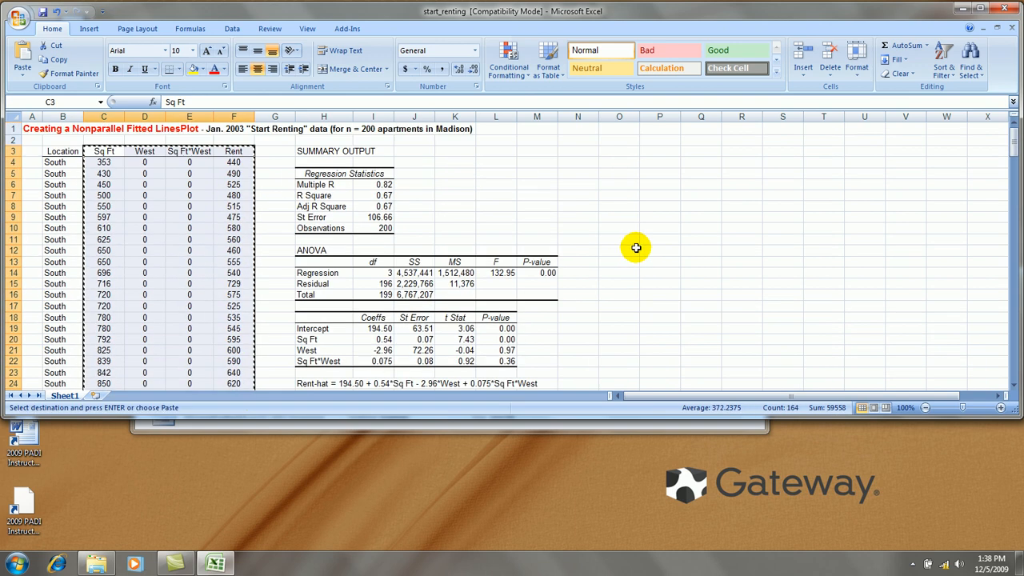
{"action": "left_click", "coordinate": [619, 151]}
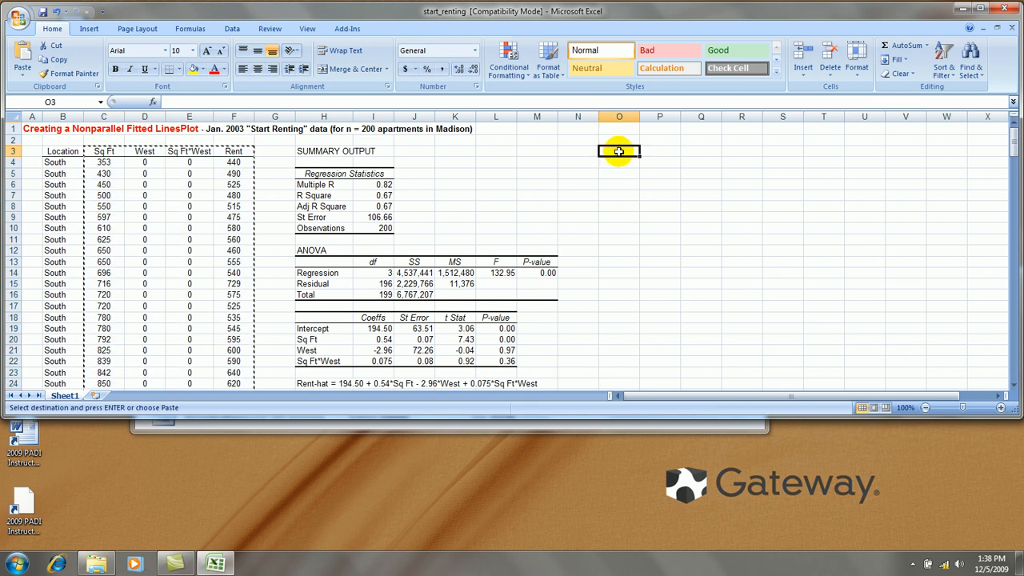
{"action": "key", "text": "ctrl+v"}
{"action": "left_click", "coordinate": [891, 204]}
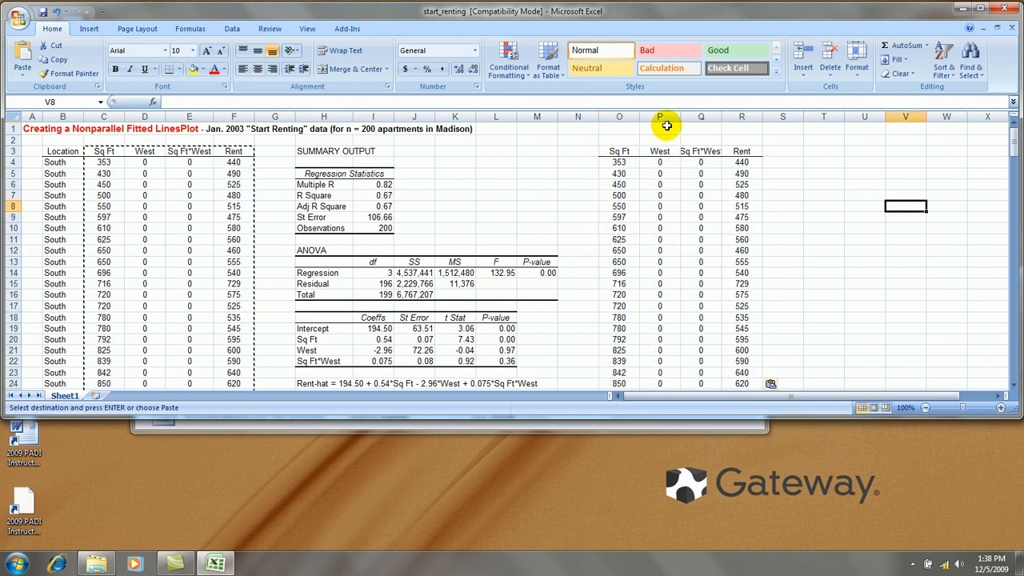
Step: Delete columns P and Q, the West and Sq Ft*West columns of the copied South block
{"action": "left_click_drag", "start_coordinate": [663, 116], "coordinate": [701, 117]}
{"action": "right_click", "coordinate": [701, 118]}
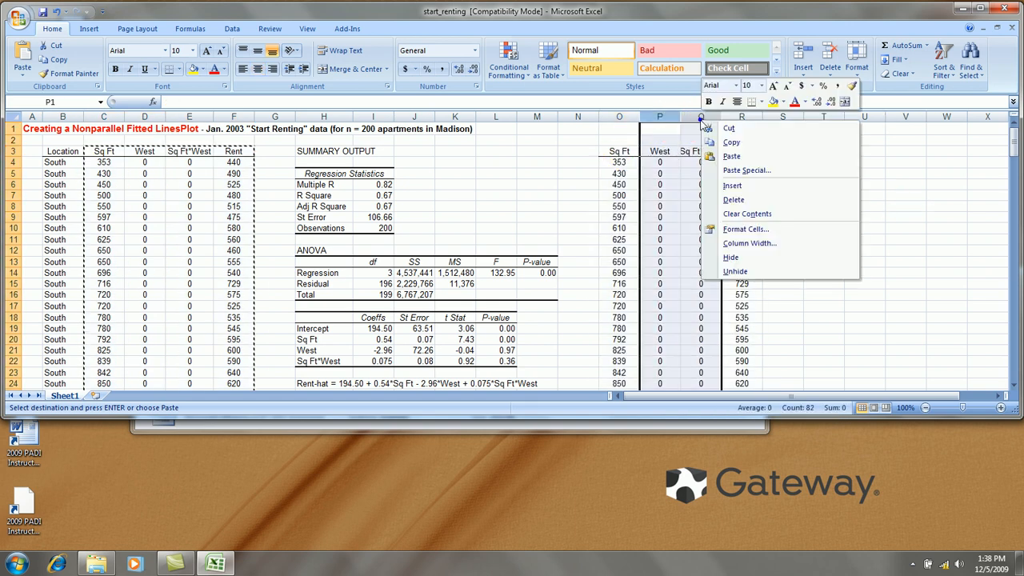
{"action": "left_click", "coordinate": [733, 199]}
{"action": "left_click", "coordinate": [781, 204]}
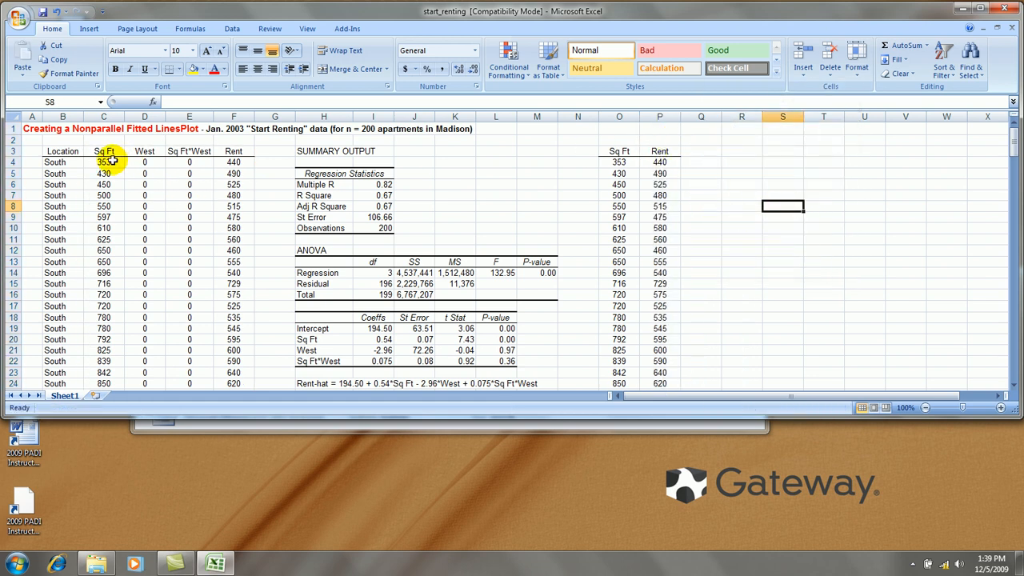
Step: Copy the West apartments' data, C44:F203, to a new block starting at R4
{"action": "scroll", "coordinate": [194, 183], "scroll_direction": "down", "scroll_amount": 12}
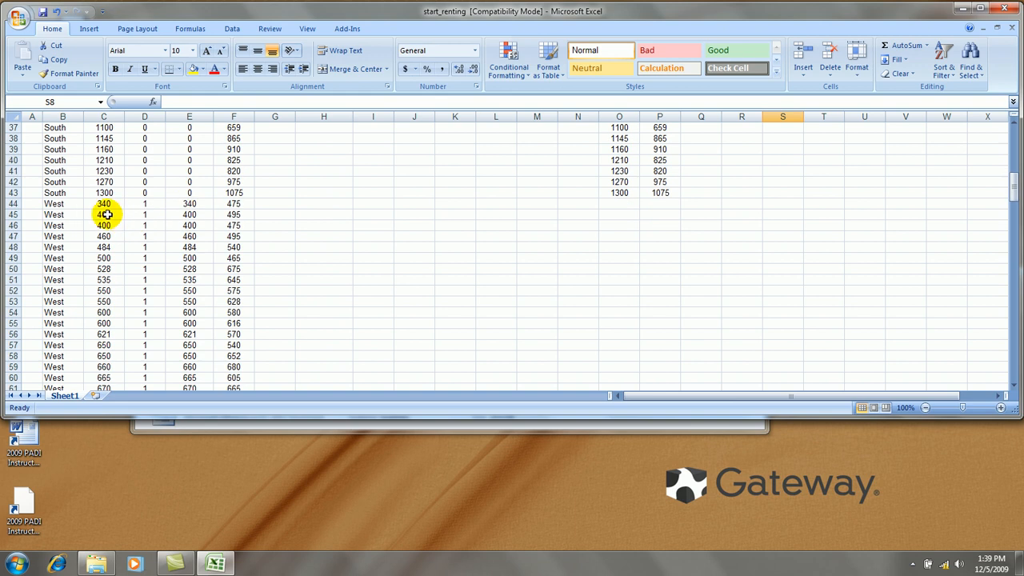
{"action": "left_click_drag", "start_coordinate": [99, 203], "coordinate": [227, 274]}
{"action": "key", "text": "ctrl+c"}
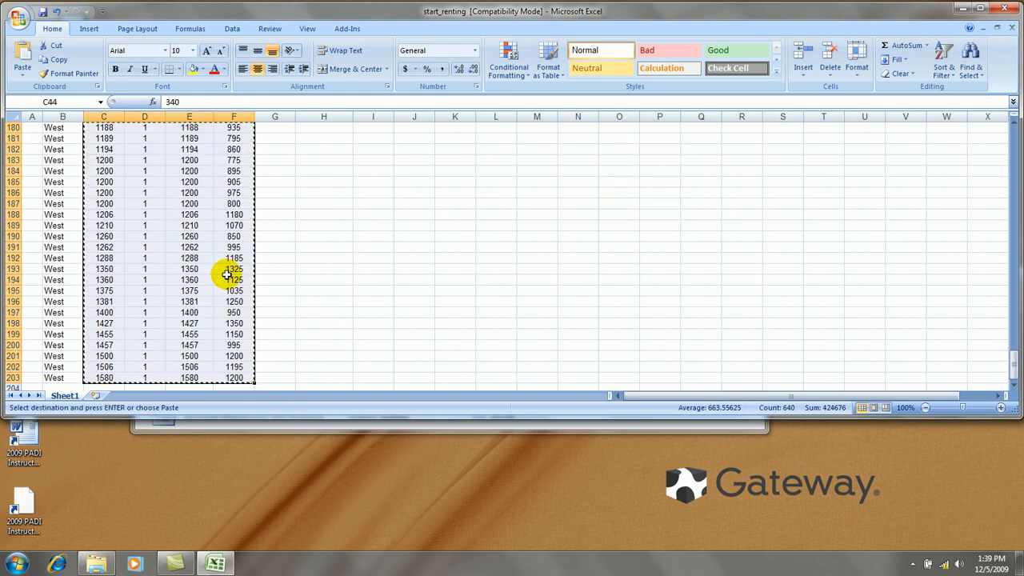
{"action": "scroll", "coordinate": [838, 264], "scroll_direction": "up", "scroll_amount": 13}
{"action": "scroll", "coordinate": [838, 264], "scroll_direction": "up", "scroll_amount": 17}
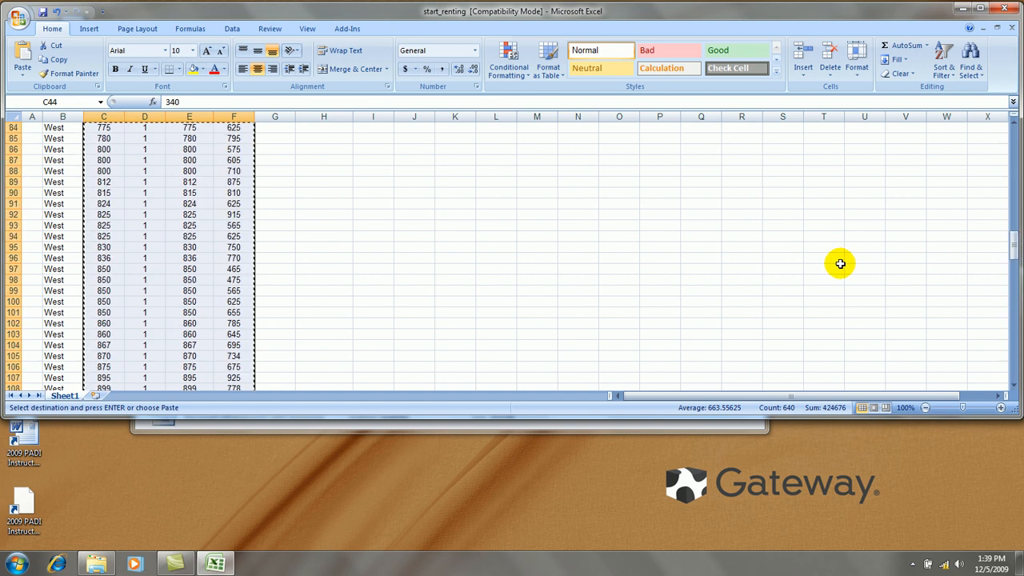
{"action": "key", "text": "ctrl+Home"}
{"action": "left_click", "coordinate": [741, 162]}
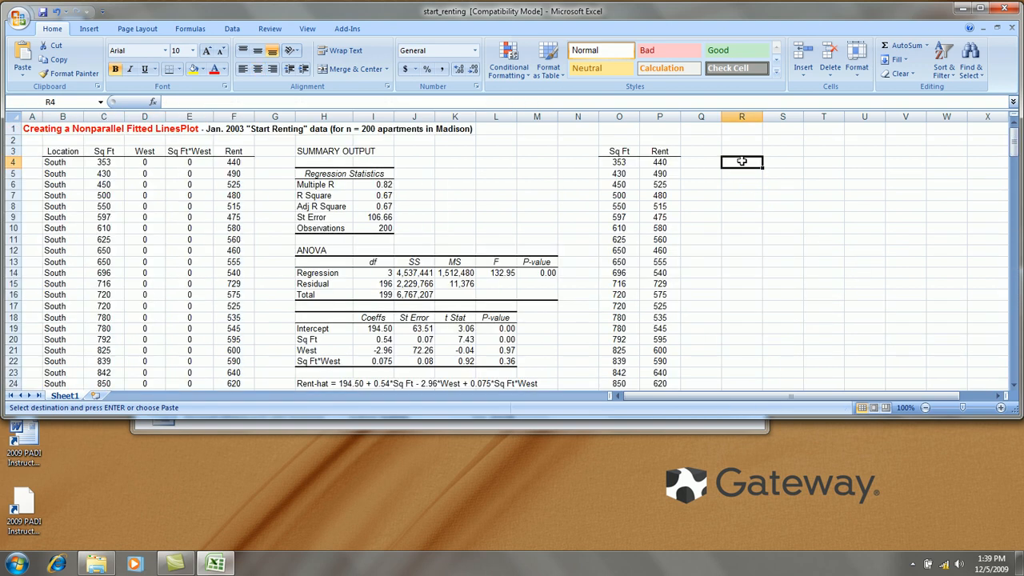
{"action": "key", "text": "ctrl+v"}
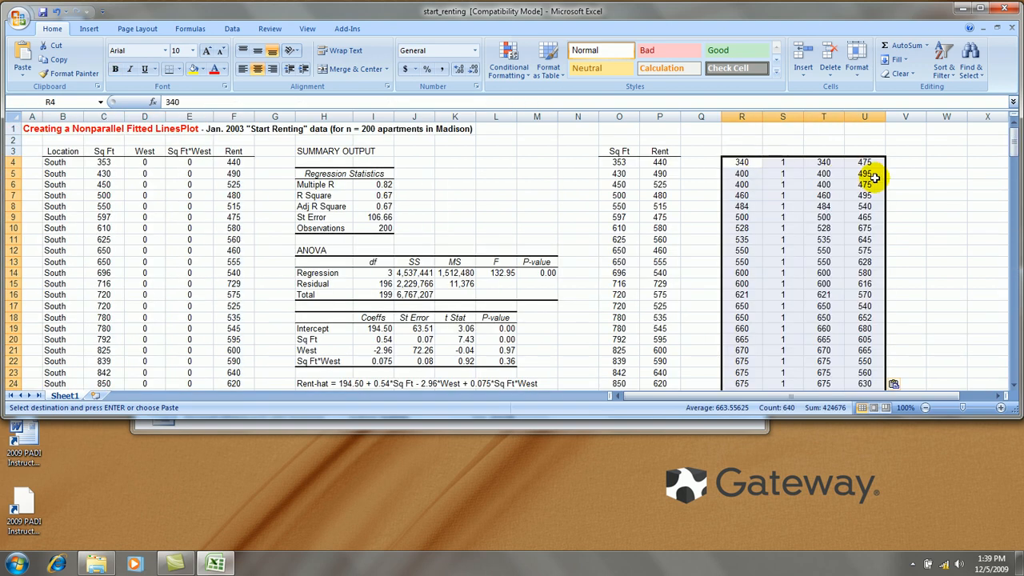
{"action": "left_click", "coordinate": [985, 184]}
Step: Delete columns S and T from the copied West block, keeping only square footage and rent
{"action": "left_click_drag", "start_coordinate": [781, 116], "coordinate": [822, 117]}
{"action": "right_click", "coordinate": [822, 119]}
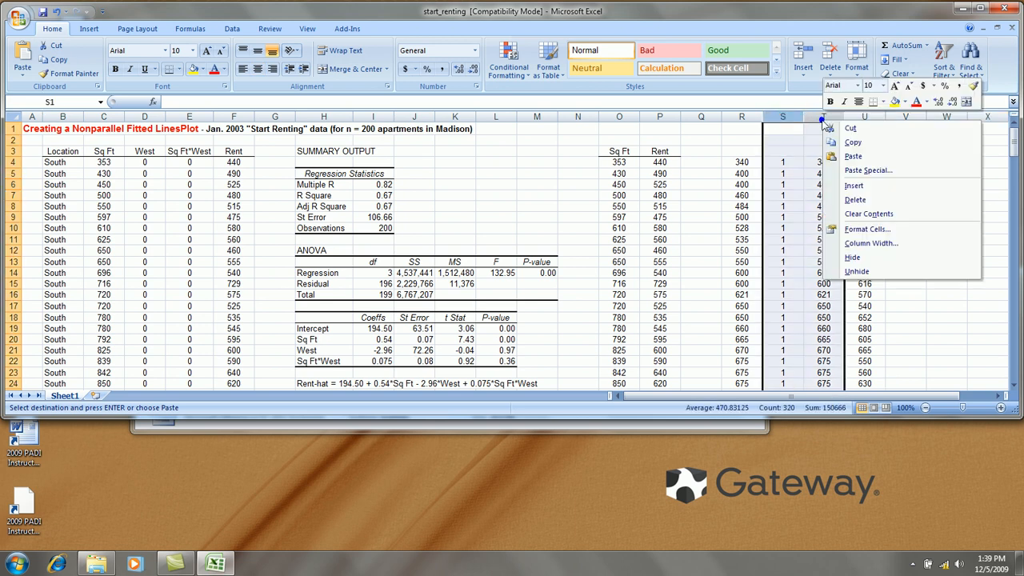
{"action": "left_click", "coordinate": [860, 204]}
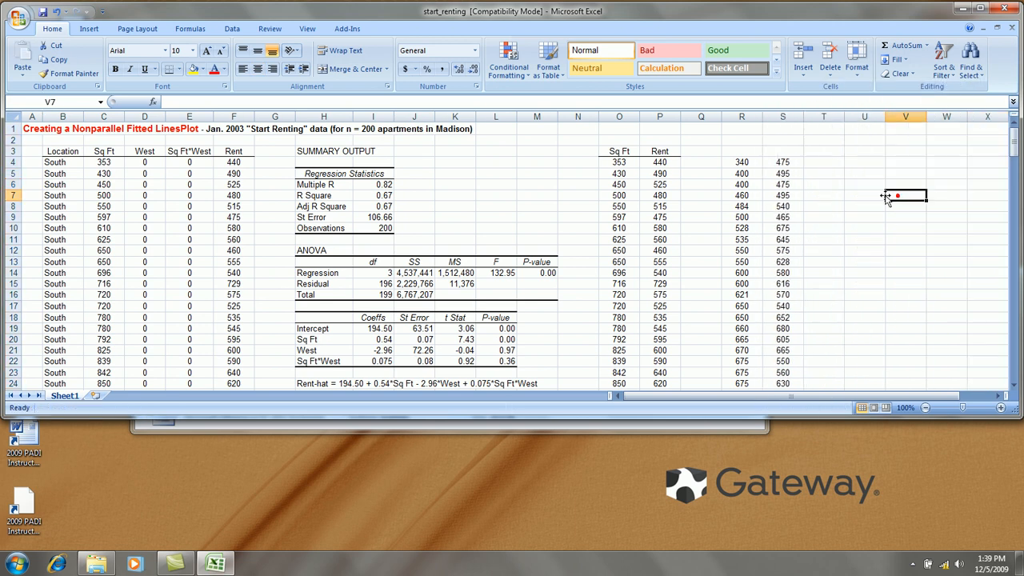
Step: Merge and center O2:P2 above the copied South data and enter the heading South
{"action": "left_click", "coordinate": [631, 149]}
{"action": "left_click_drag", "start_coordinate": [623, 142], "coordinate": [659, 141]}
{"action": "left_click", "coordinate": [352, 68]}
{"action": "type", "text": "So"}
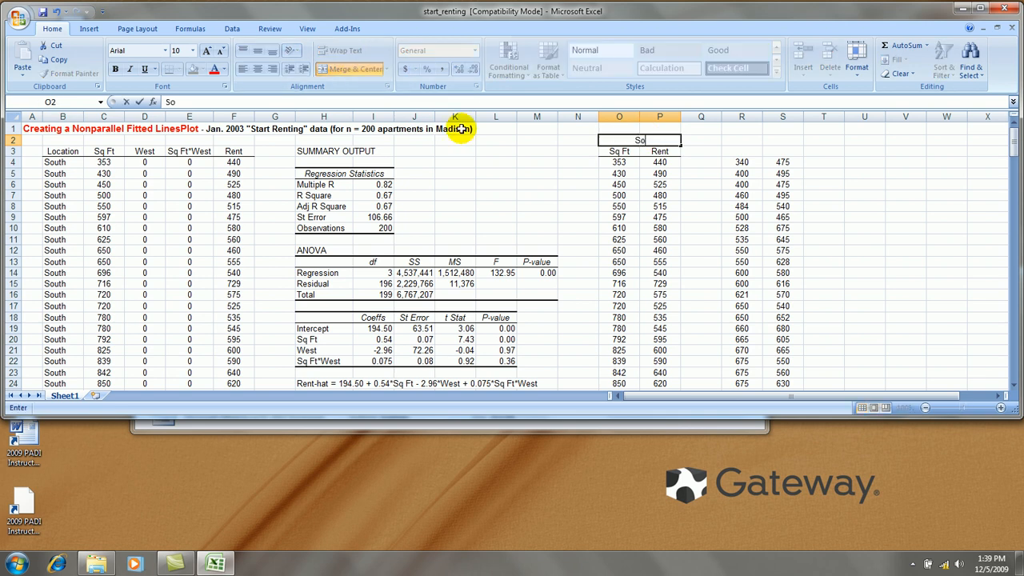
{"action": "type", "text": "uth"}
{"action": "key", "text": "Return"}
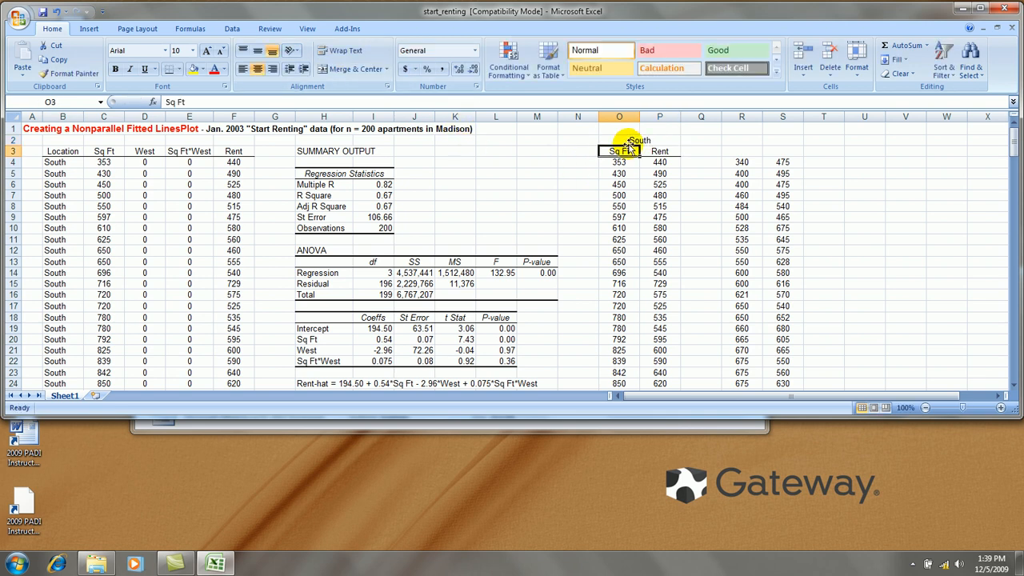
Step: Copy the headings in O2:P3 to R2 above the West data and change the merged heading to West
{"action": "left_click_drag", "start_coordinate": [628, 141], "coordinate": [629, 150]}
{"action": "key", "text": "ctrl+c"}
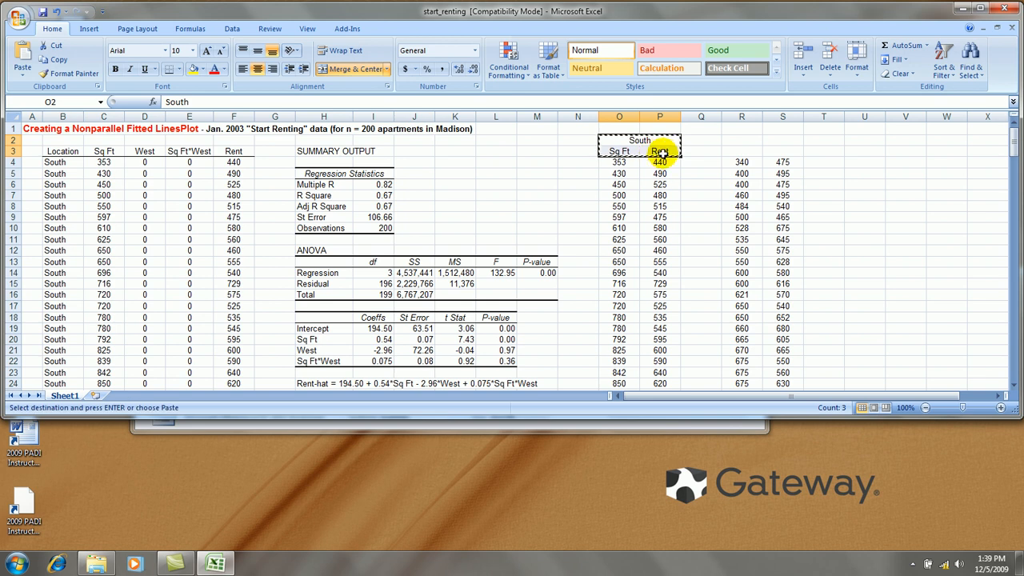
{"action": "left_click", "coordinate": [744, 142]}
{"action": "key", "text": "Return"}
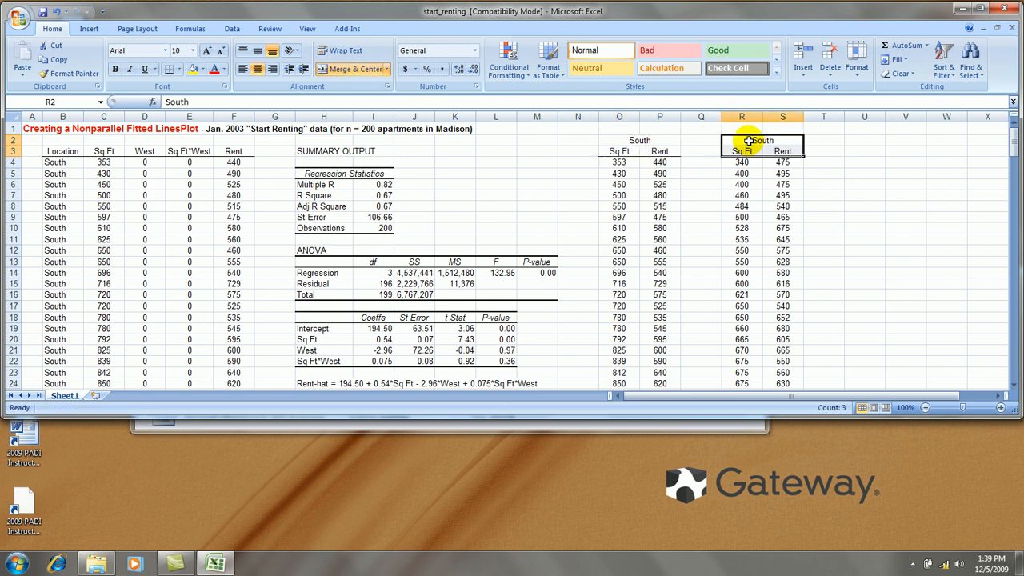
{"action": "left_click", "coordinate": [747, 140]}
{"action": "type", "text": "West"}
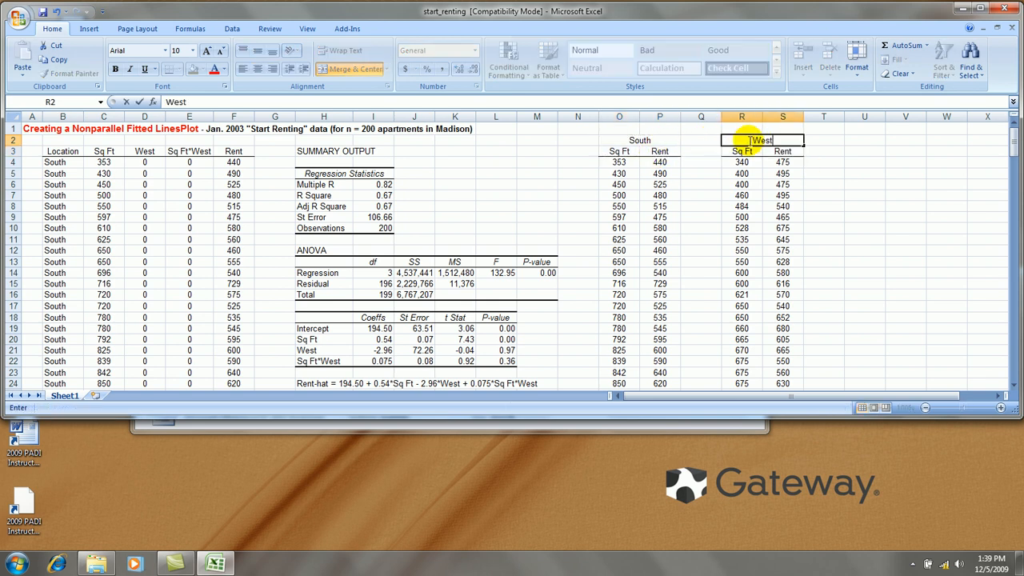
{"action": "key", "text": "Return"}
Step: Auto-fit the widths of columns O through S to their contents
{"action": "left_click_drag", "start_coordinate": [616, 117], "coordinate": [767, 117]}
{"action": "double_click", "coordinate": [762, 116]}
{"action": "left_click", "coordinate": [831, 167]}
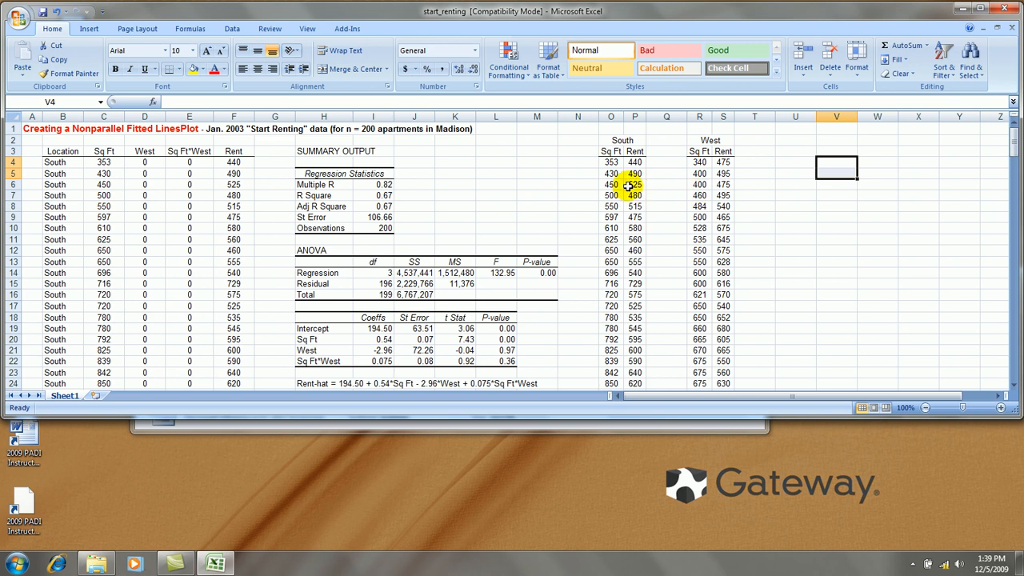
Step: Insert a markers-only scatter chart of the South square footage and rent data in O4:P43
{"action": "left_click_drag", "start_coordinate": [612, 162], "coordinate": [635, 191]}
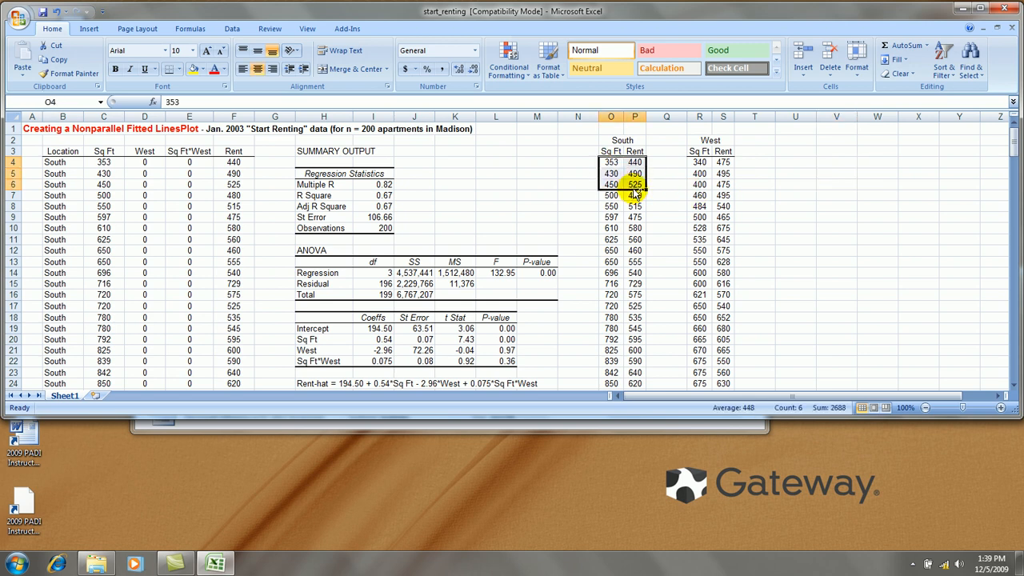
{"action": "key", "text": "ctrl+shift+Down"}
{"action": "left_click", "coordinate": [73, 28]}
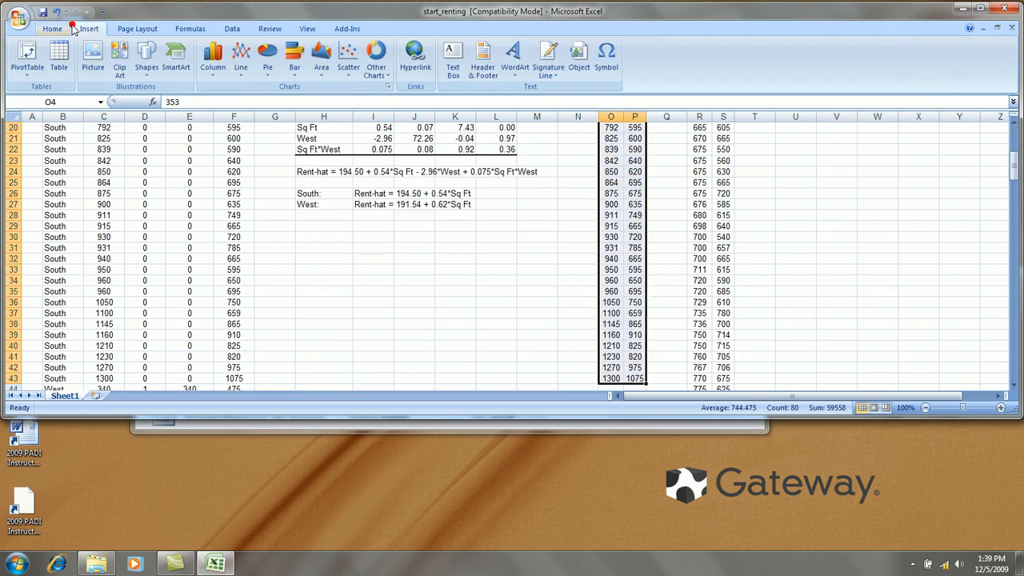
{"action": "left_click", "coordinate": [346, 56]}
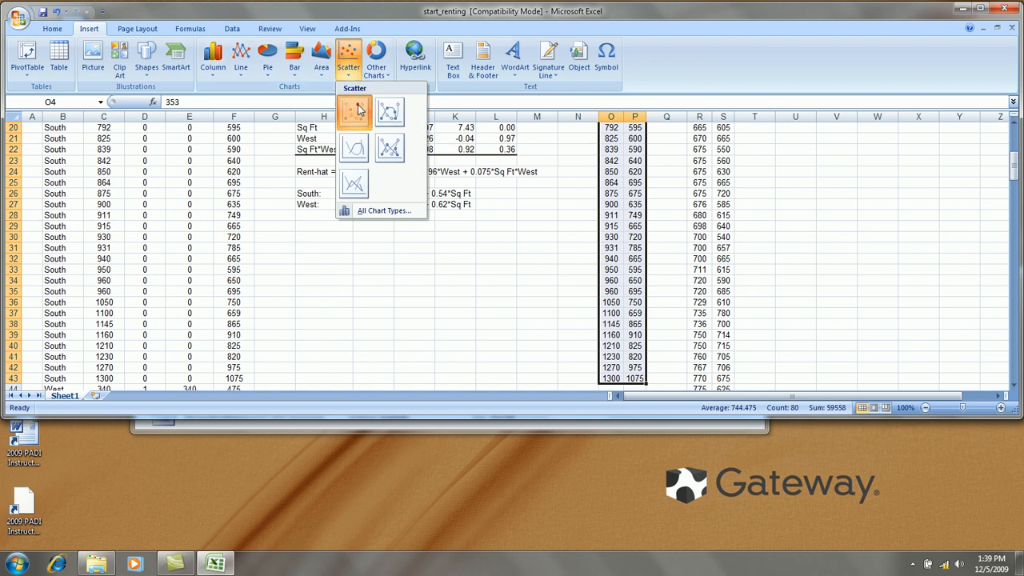
{"action": "left_click", "coordinate": [355, 110]}
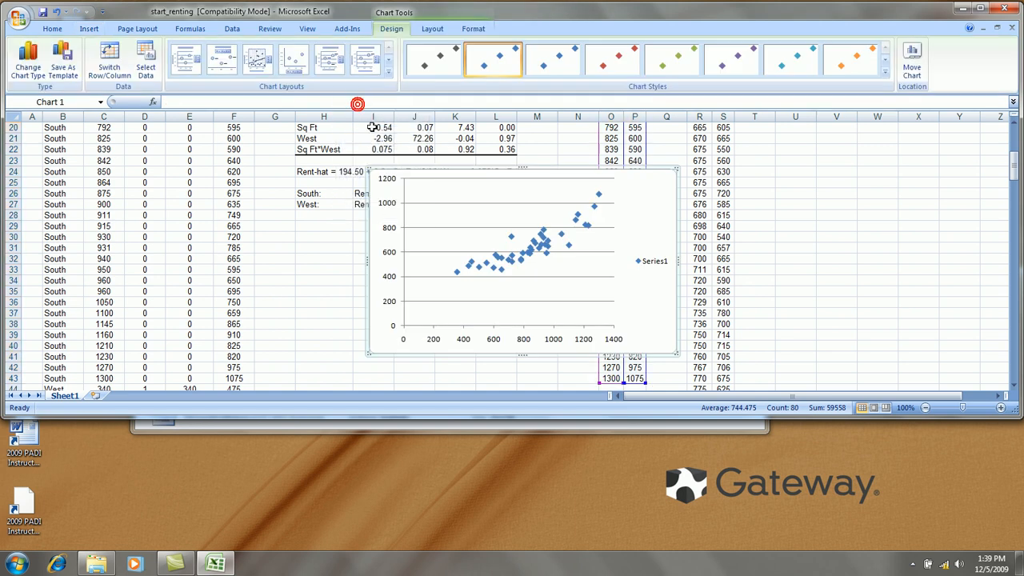
Step: Rename the scatter chart's existing data series as South
{"action": "right_click", "coordinate": [573, 265]}
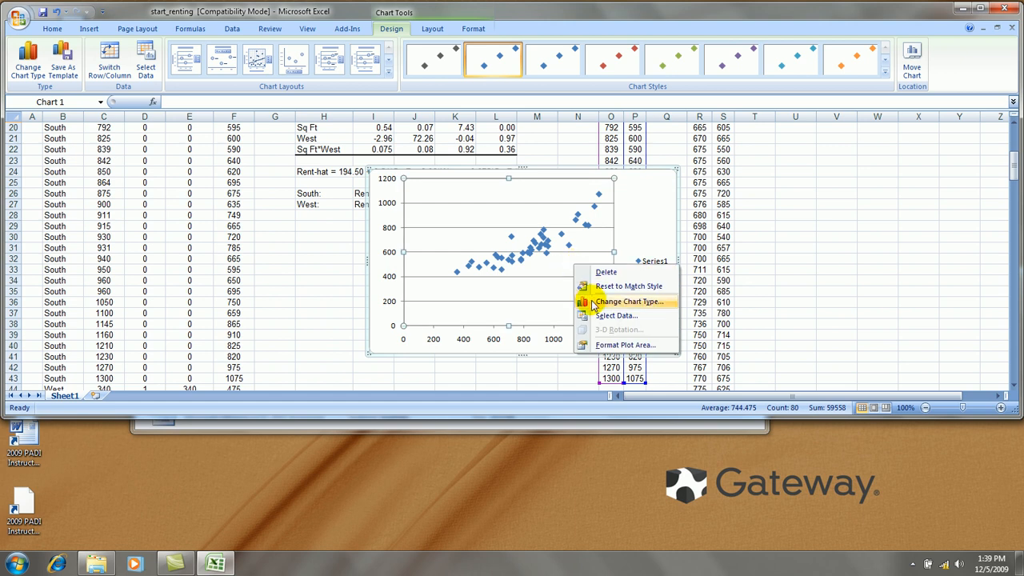
{"action": "left_click", "coordinate": [612, 315]}
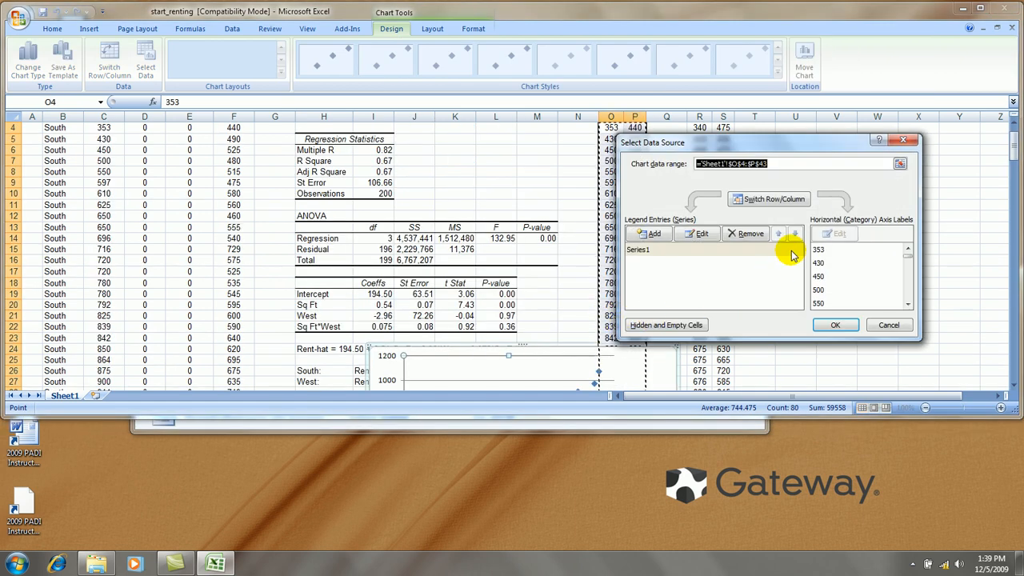
{"action": "left_click", "coordinate": [638, 250]}
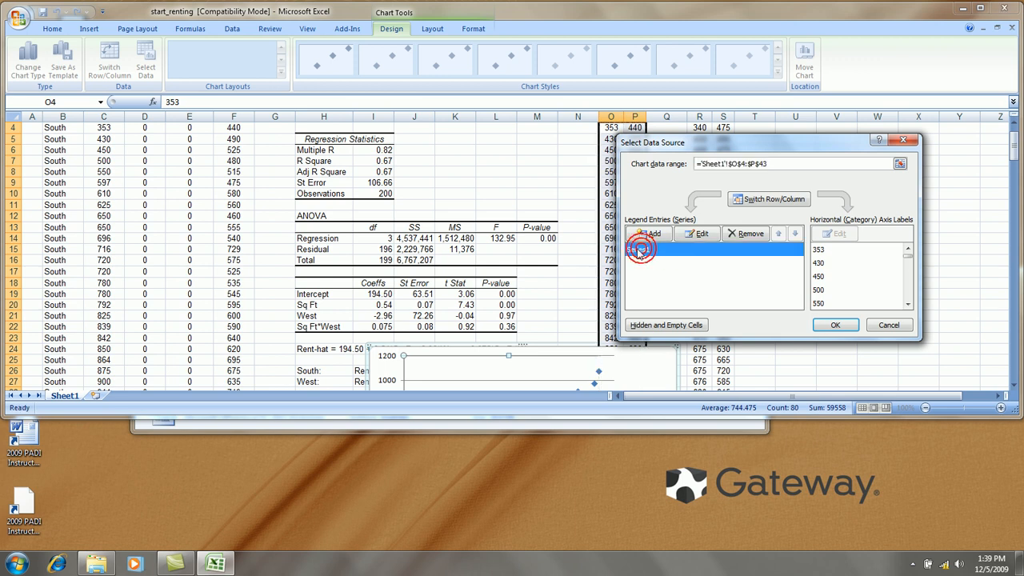
{"action": "left_click", "coordinate": [697, 234]}
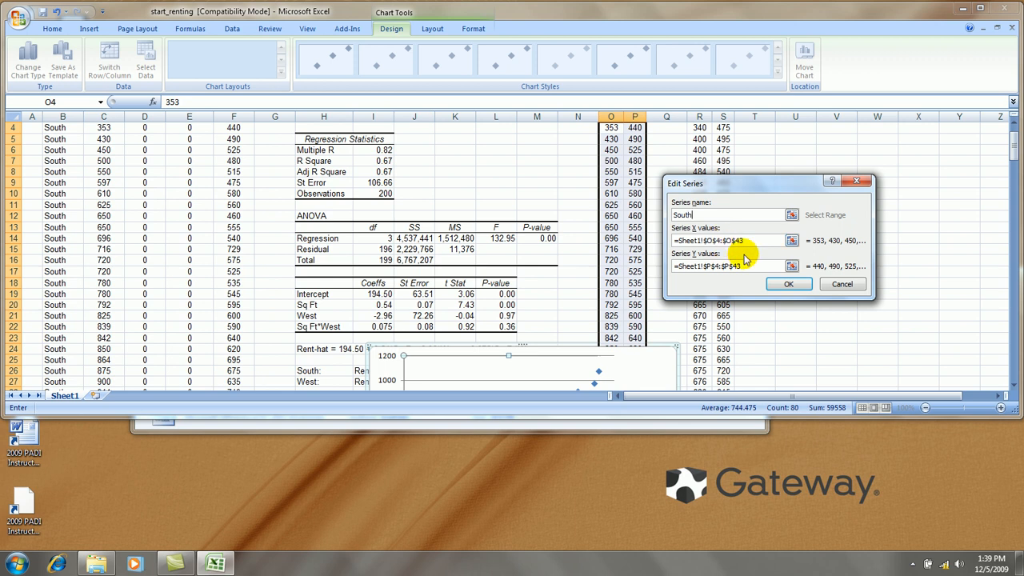
{"action": "left_click", "coordinate": [789, 284]}
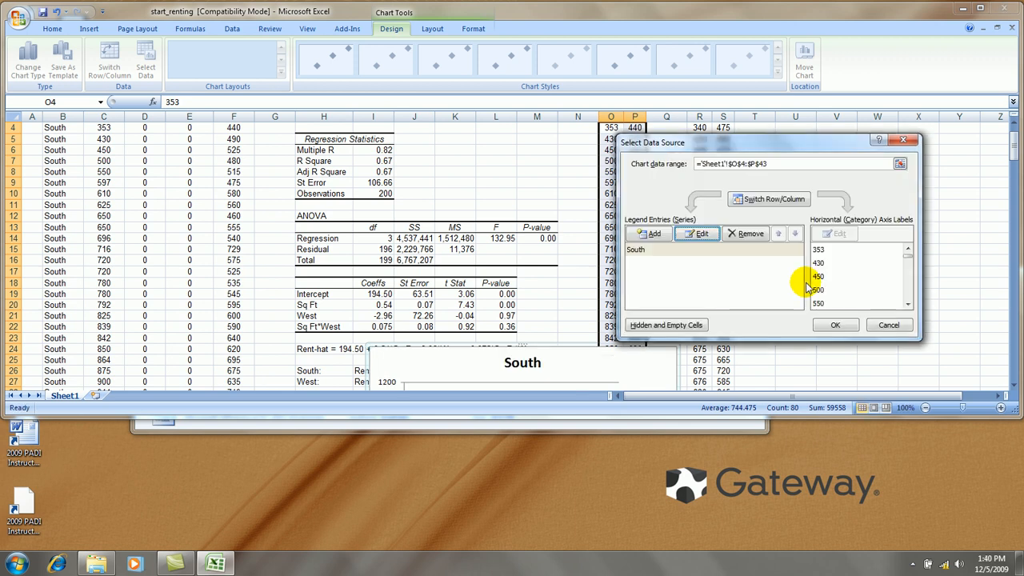
Step: Add a chart series named West with its X values taken from R4:R163
{"action": "left_click", "coordinate": [660, 232]}
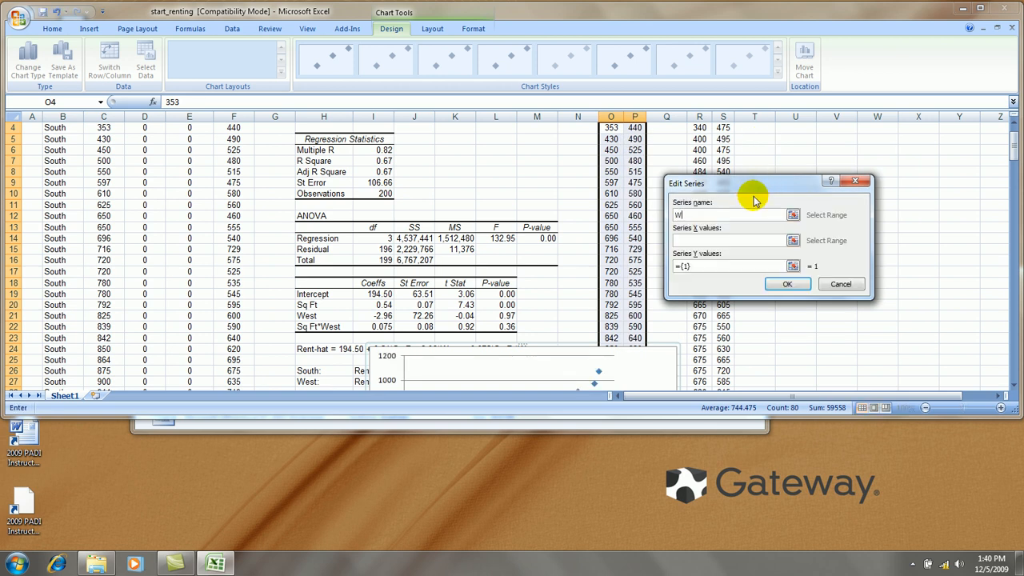
{"action": "type", "text": "West"}
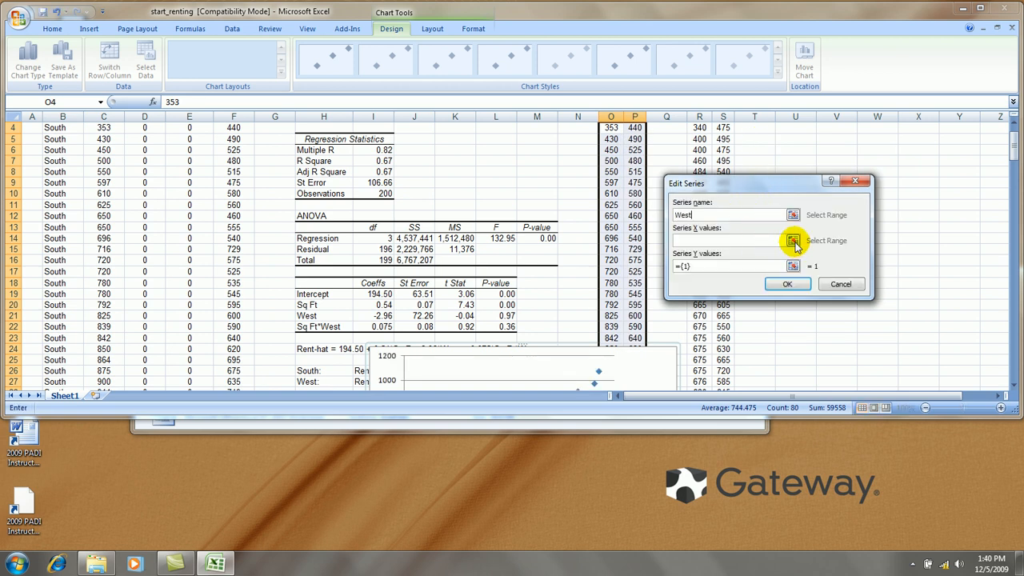
{"action": "left_click", "coordinate": [792, 240]}
{"action": "scroll", "coordinate": [903, 257], "scroll_direction": "up", "scroll_amount": 1}
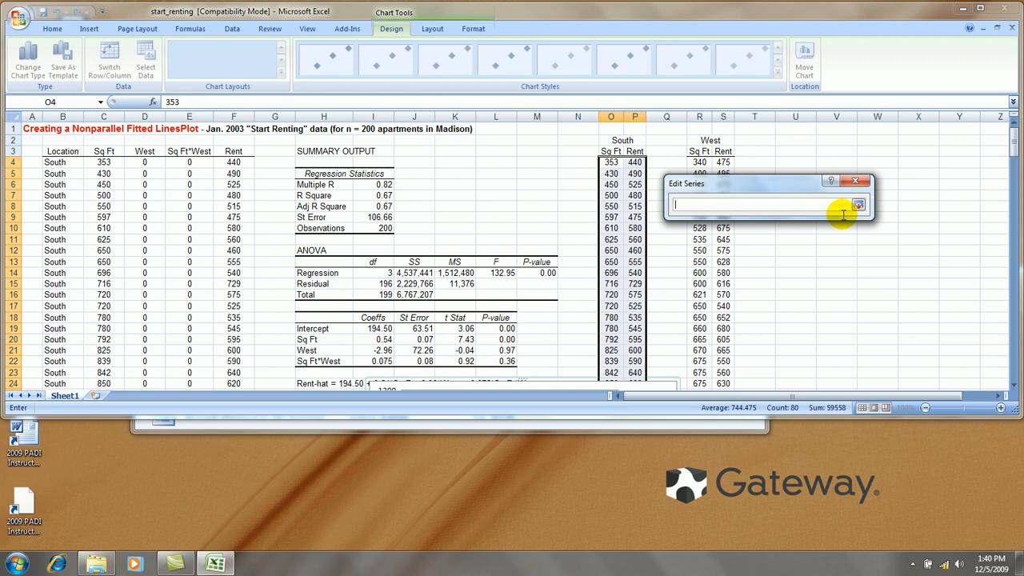
{"action": "left_click", "coordinate": [698, 162]}
{"action": "key", "text": "ctrl+shift+Down"}
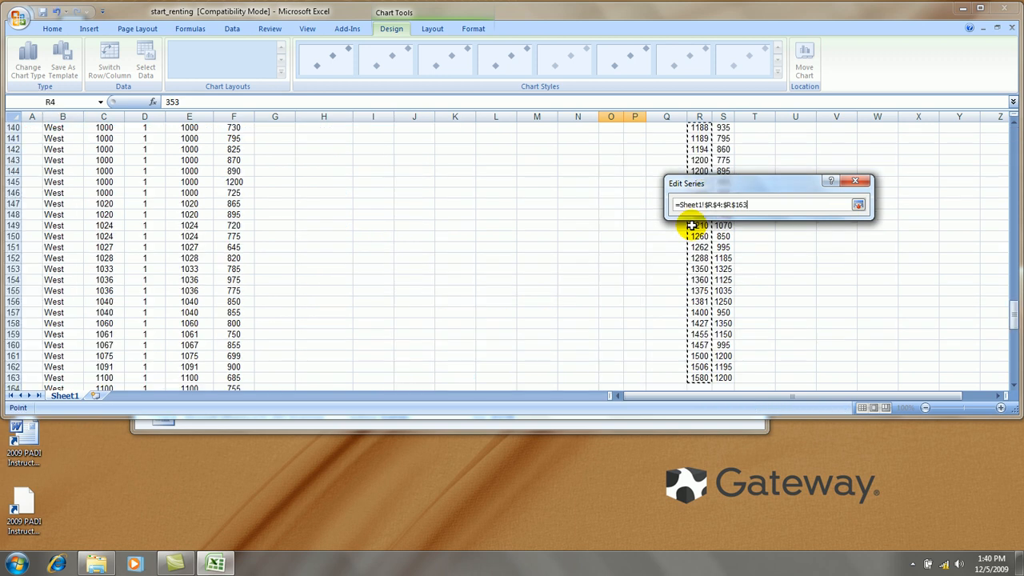
{"action": "left_click", "coordinate": [858, 204]}
Step: Set the West series' Y values to O4:O163 and apply the chart's data source changes
{"action": "left_click", "coordinate": [792, 266]}
{"action": "middle_click", "coordinate": [921, 272]}
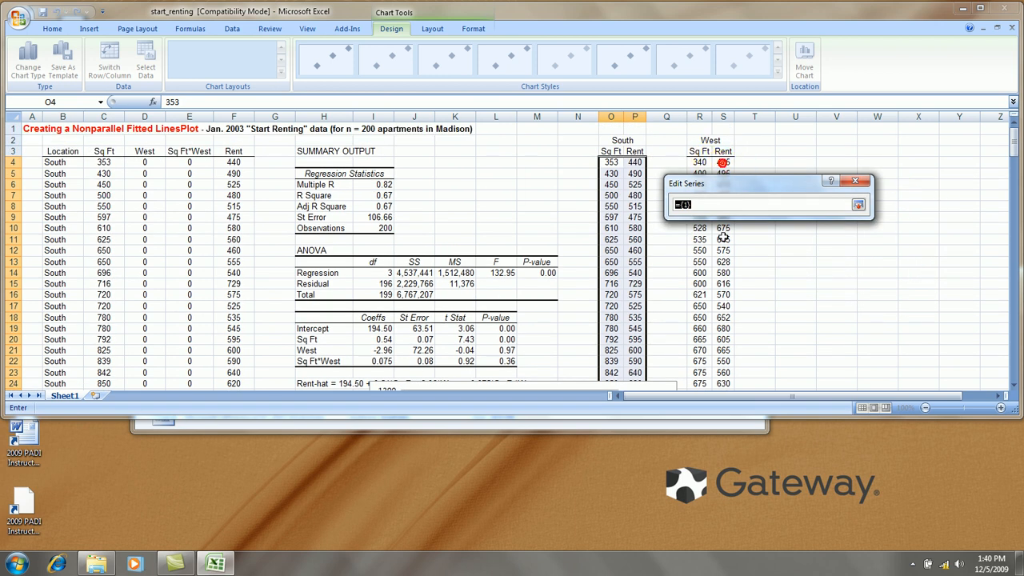
{"action": "key", "text": "ctrl+shift+Down"}
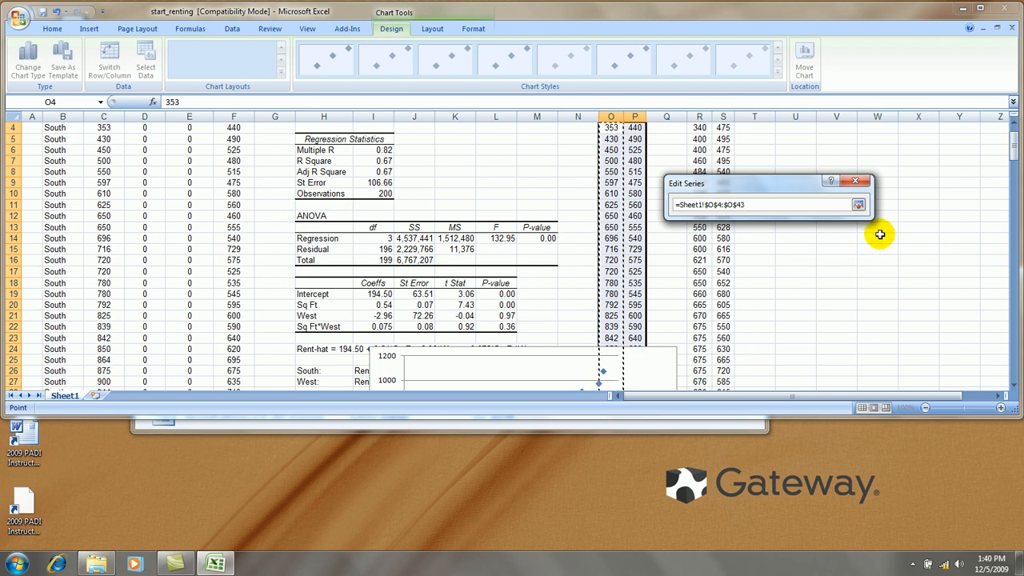
{"action": "left_click", "coordinate": [858, 204]}
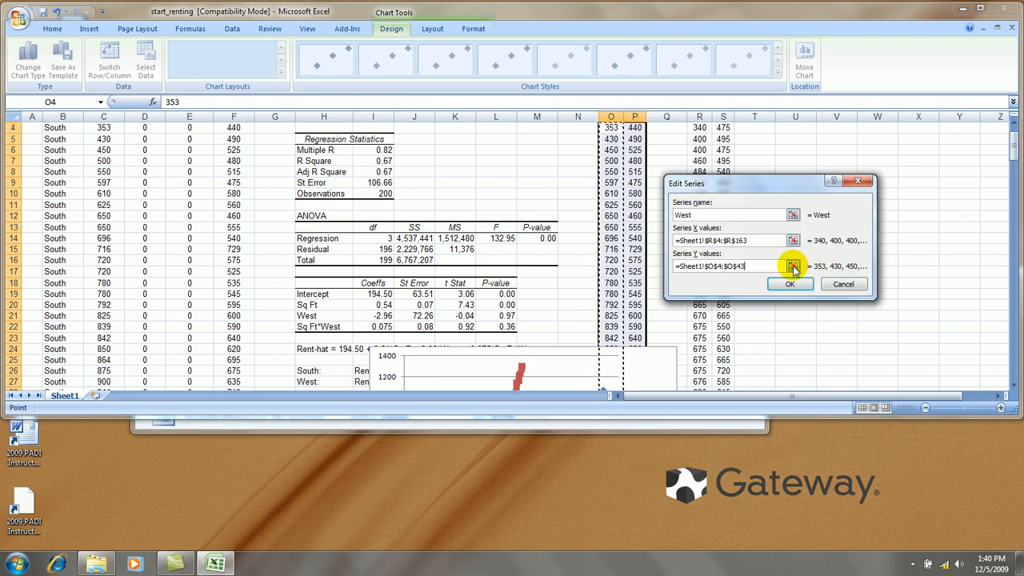
{"action": "left_click", "coordinate": [762, 268]}
{"action": "key", "text": "BackSpace"}
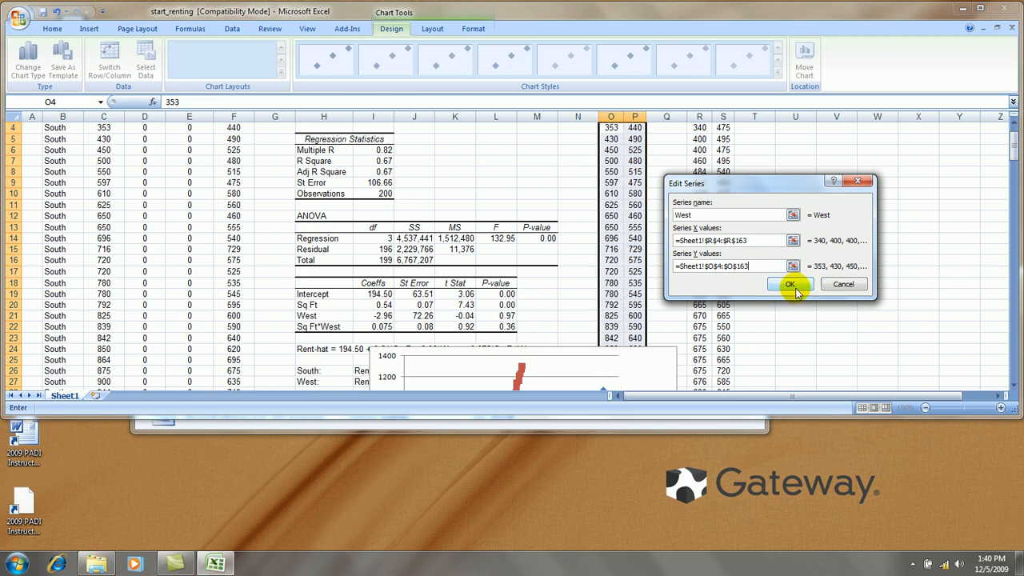
{"action": "left_click", "coordinate": [790, 284]}
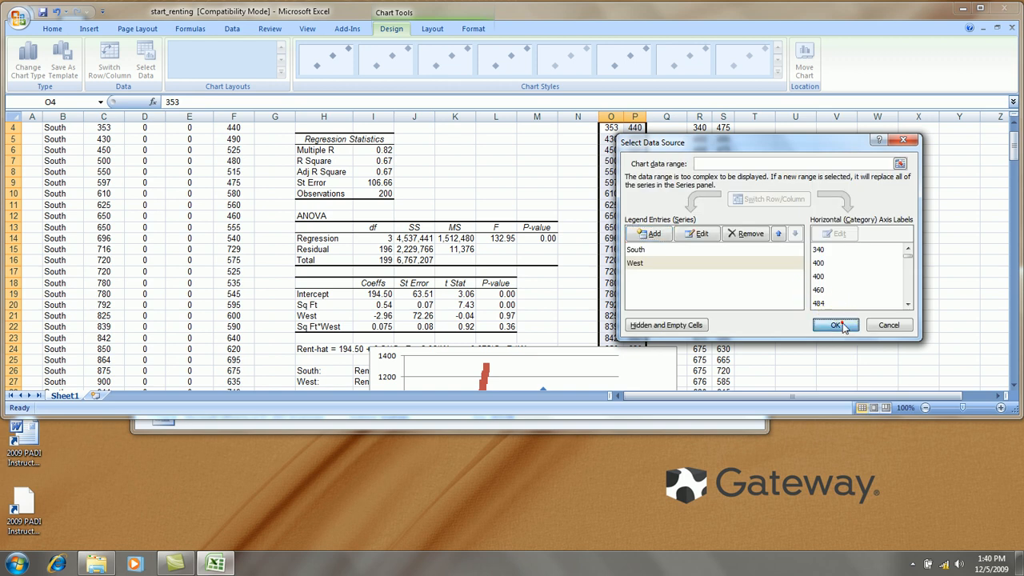
{"action": "left_click", "coordinate": [836, 322]}
Step: Check the plotted West points and undo the chart's series changes, including the added West series and the South name
{"action": "scroll", "coordinate": [851, 255], "scroll_direction": "down", "scroll_amount": 4}
{"action": "scroll", "coordinate": [852, 252], "scroll_direction": "up", "scroll_amount": 5}
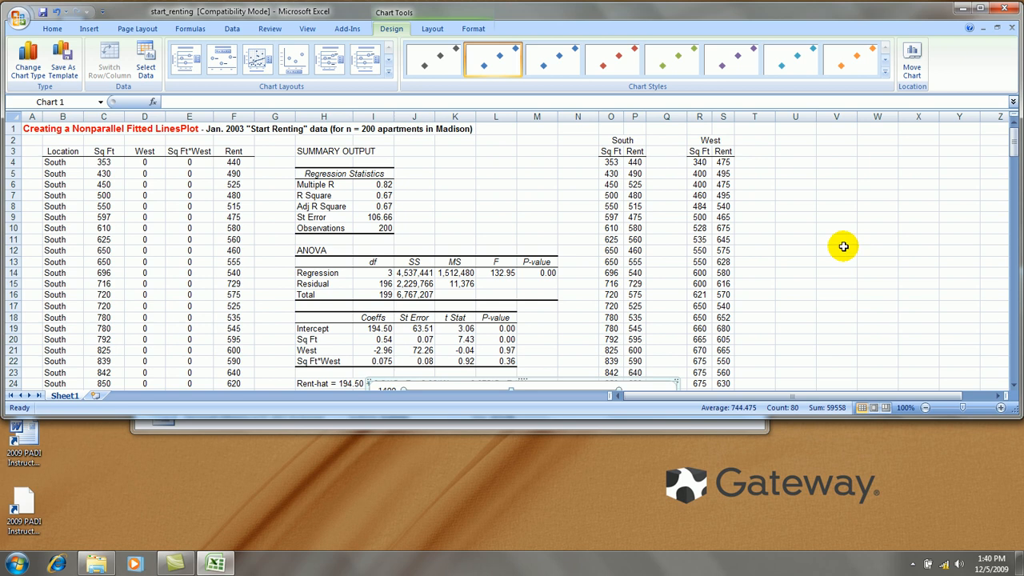
{"action": "scroll", "coordinate": [843, 244], "scroll_direction": "down", "scroll_amount": 10}
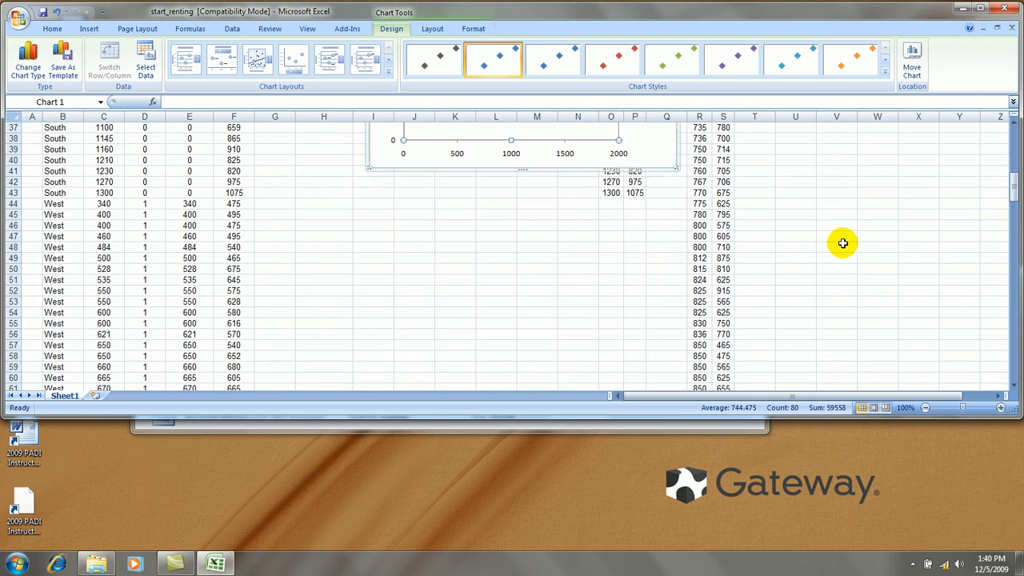
{"action": "scroll", "coordinate": [841, 242], "scroll_direction": "up", "scroll_amount": 4}
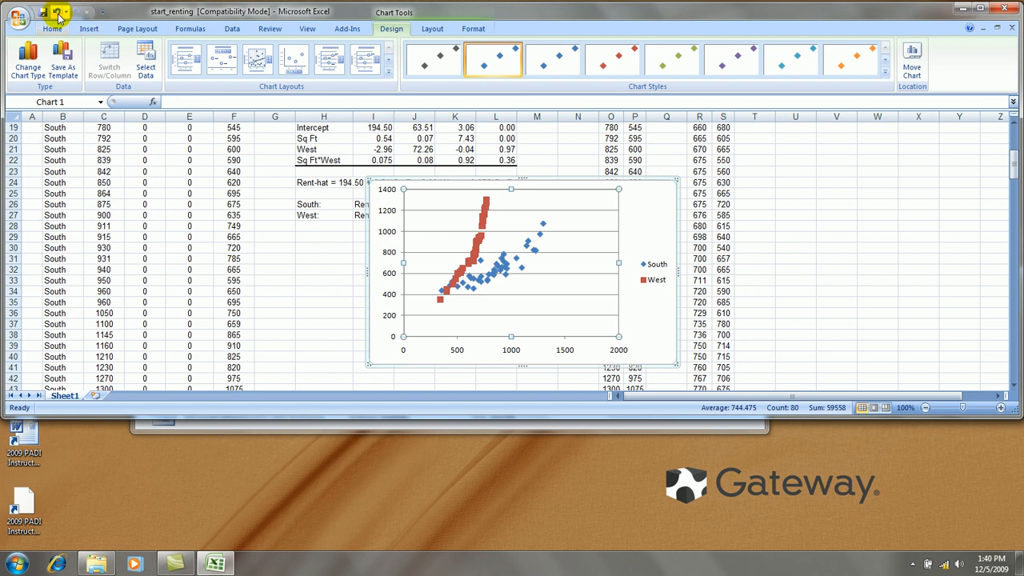
{"action": "left_click", "coordinate": [44, 11]}
{"action": "scroll", "coordinate": [864, 289], "scroll_direction": "up", "scroll_amount": 4}
{"action": "scroll", "coordinate": [863, 289], "scroll_direction": "down", "scroll_amount": 4}
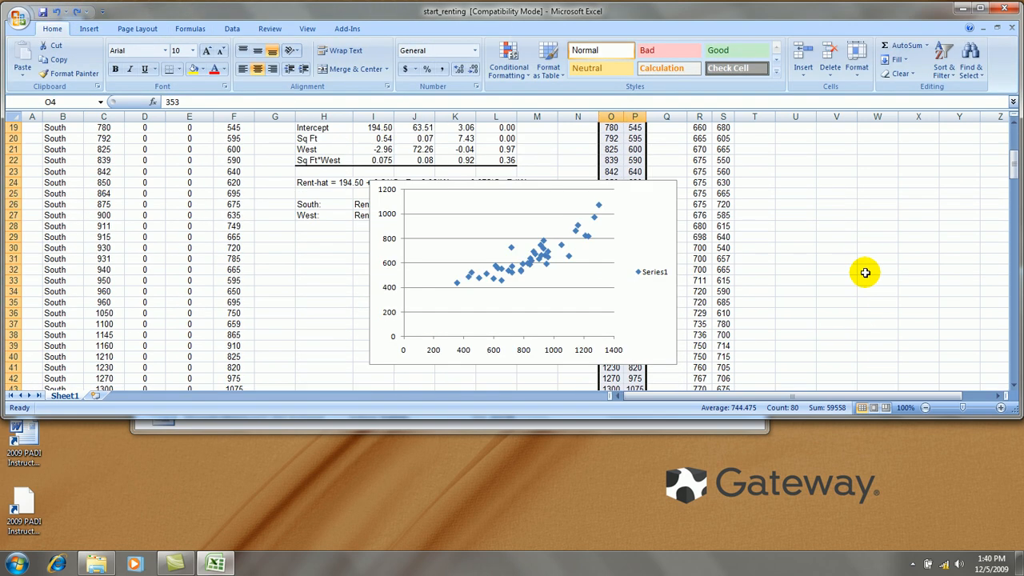
Step: Rename the scatter chart's existing data series as South again
{"action": "right_click", "coordinate": [502, 225]}
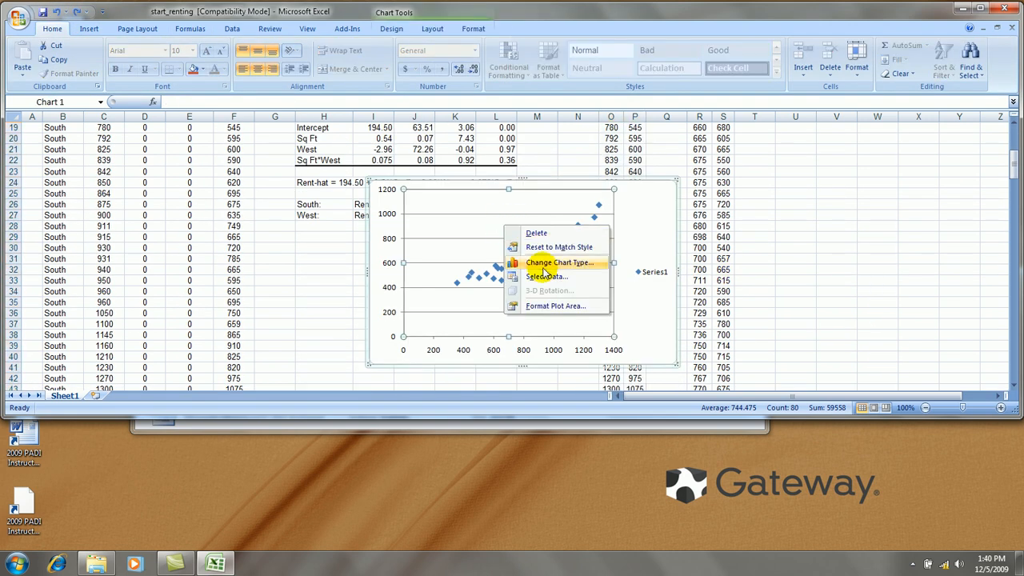
{"action": "left_click", "coordinate": [546, 276]}
{"action": "left_click", "coordinate": [660, 252]}
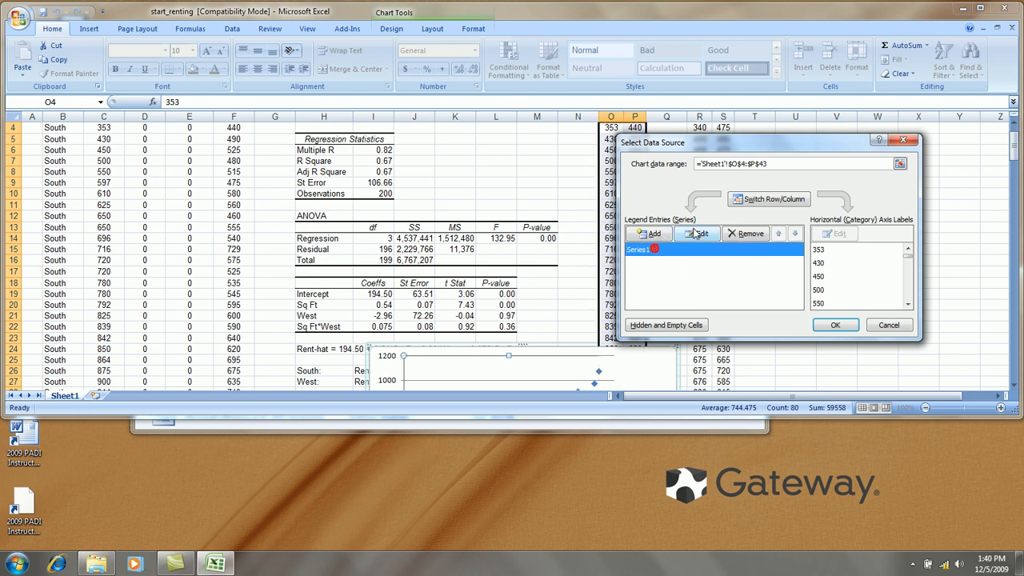
{"action": "left_click", "coordinate": [697, 233]}
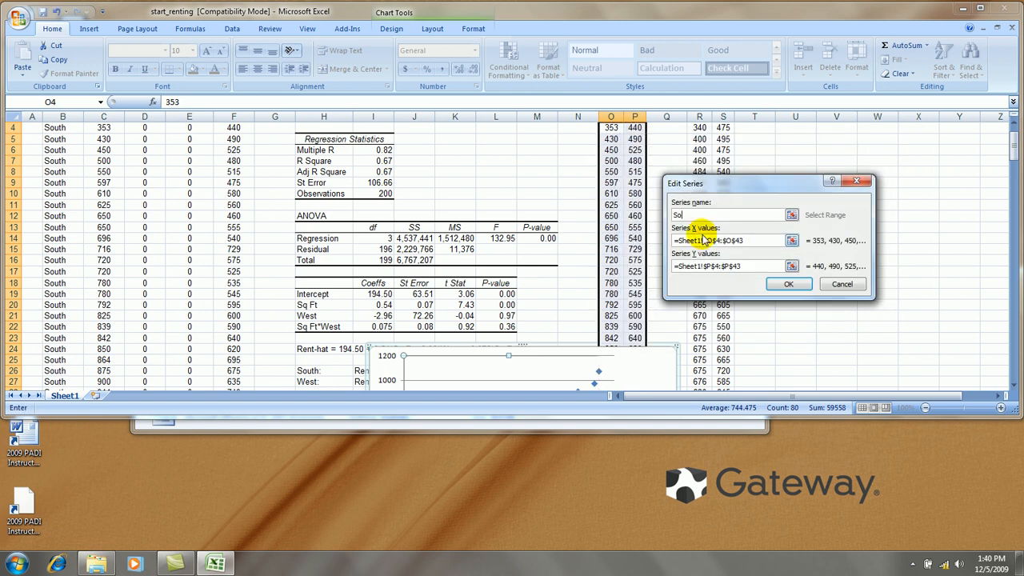
{"action": "left_click", "coordinate": [771, 281]}
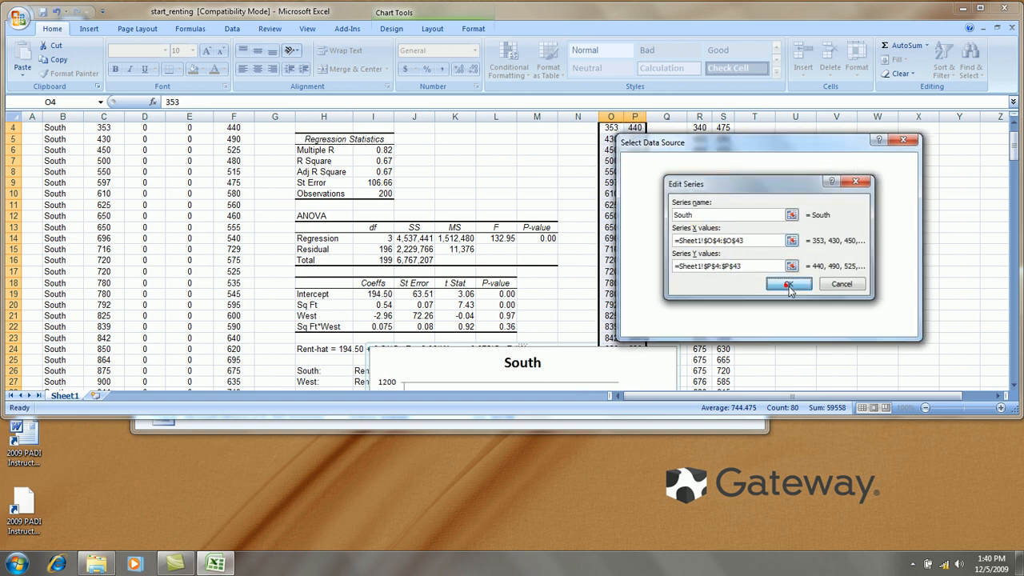
Step: Add a second chart series named West using the square footage in R4:R163 as X values
{"action": "left_click", "coordinate": [651, 233]}
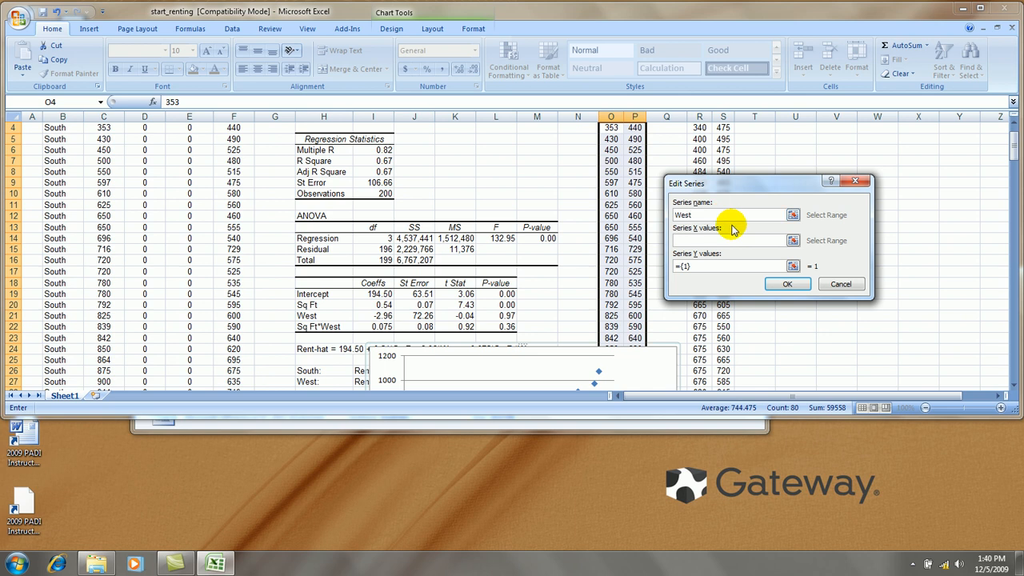
{"action": "left_click", "coordinate": [792, 240]}
{"action": "scroll", "coordinate": [824, 216], "scroll_direction": "up", "scroll_amount": 1}
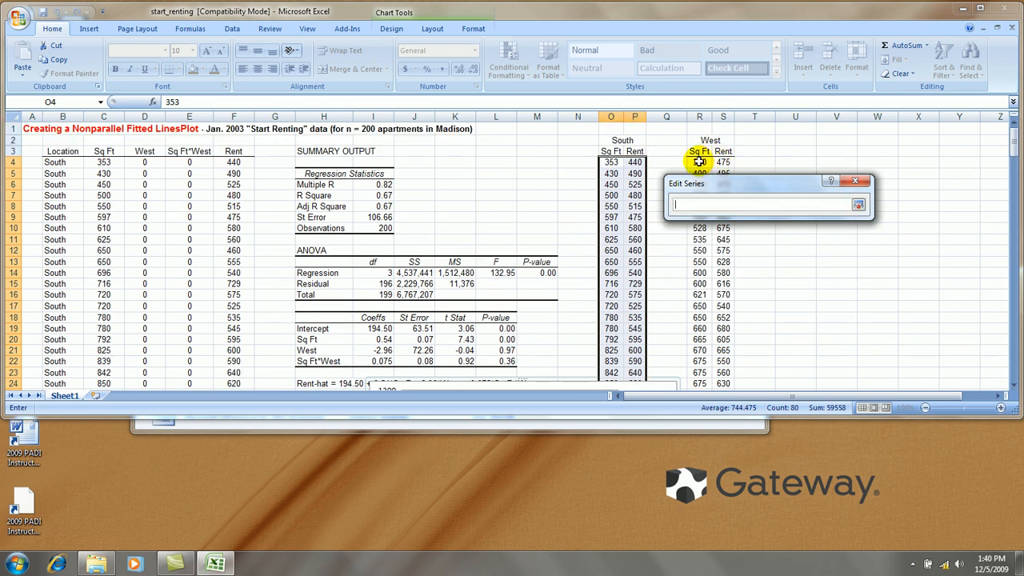
{"action": "left_click_drag", "start_coordinate": [699, 162], "coordinate": [703, 227]}
{"action": "key", "text": "ctrl+shift+Down"}
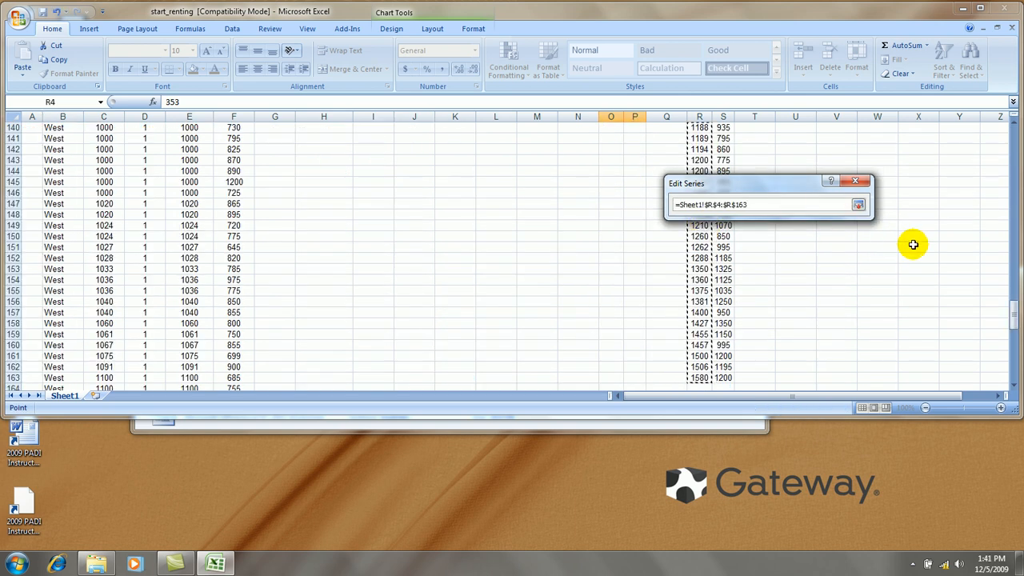
{"action": "left_click", "coordinate": [858, 204]}
Step: Set the West series' Y values to the rents in S4:S163 and apply the chart's data source changes
{"action": "left_click", "coordinate": [792, 265]}
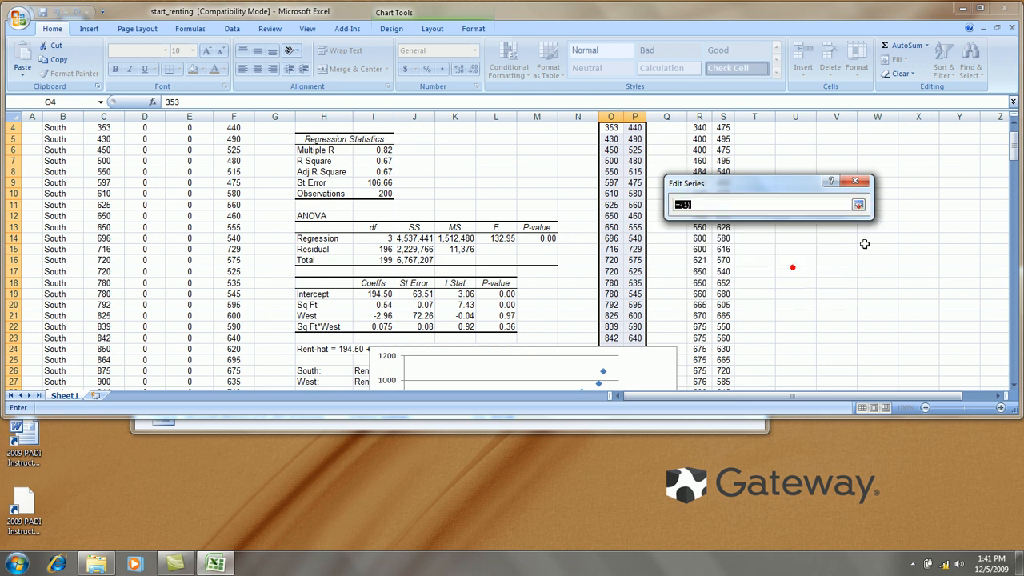
{"action": "scroll", "coordinate": [824, 240], "scroll_direction": "up", "scroll_amount": 1}
{"action": "left_click_drag", "start_coordinate": [723, 163], "coordinate": [717, 230]}
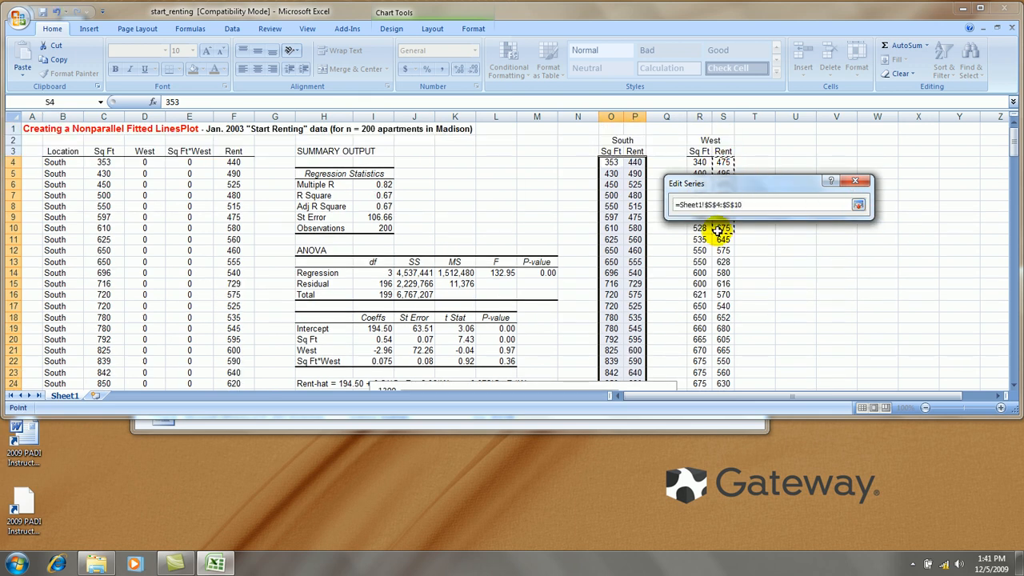
{"action": "key", "text": "ctrl+shift+Down"}
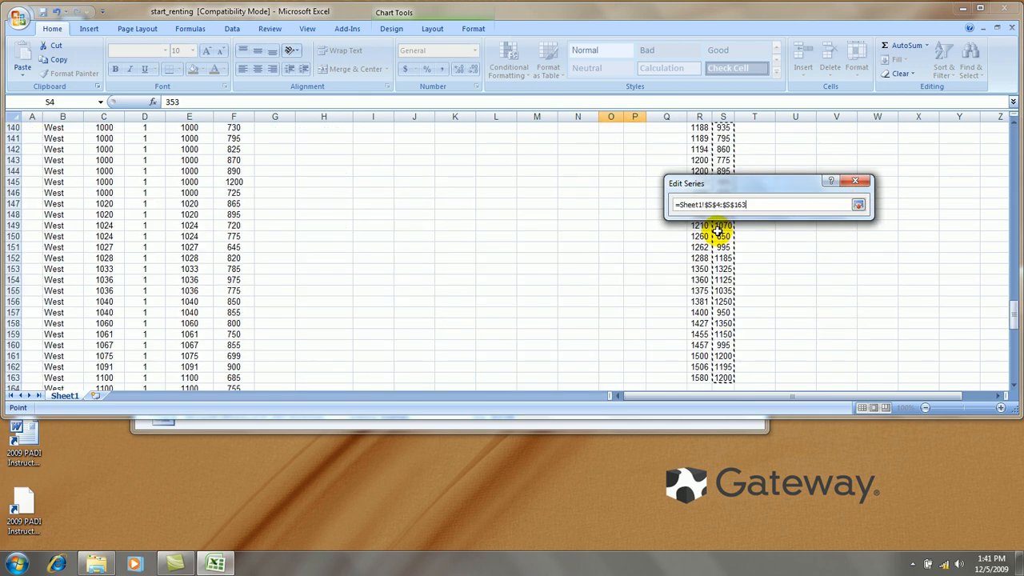
{"action": "left_click", "coordinate": [858, 205]}
{"action": "left_click", "coordinate": [790, 284]}
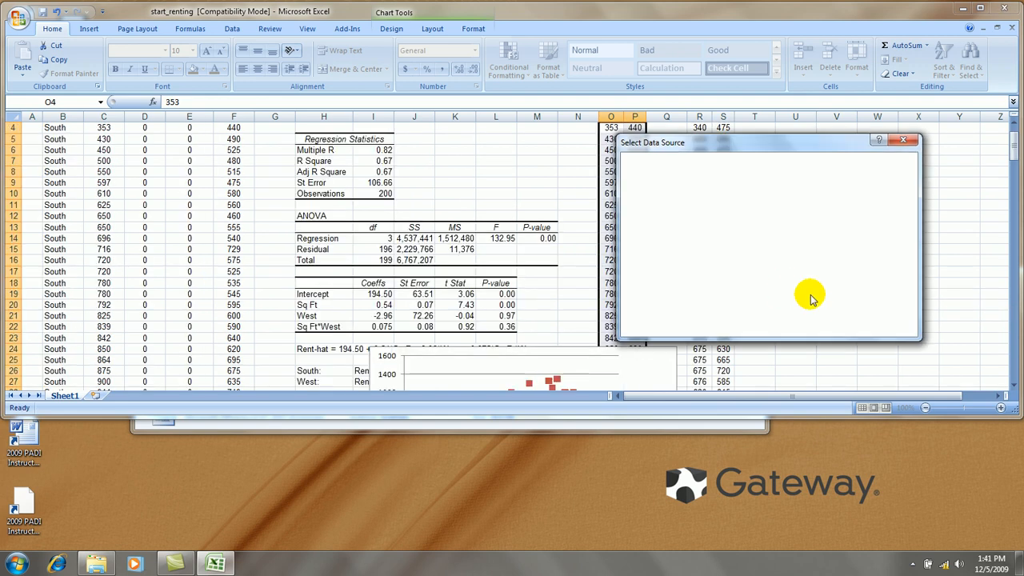
{"action": "left_click", "coordinate": [834, 324]}
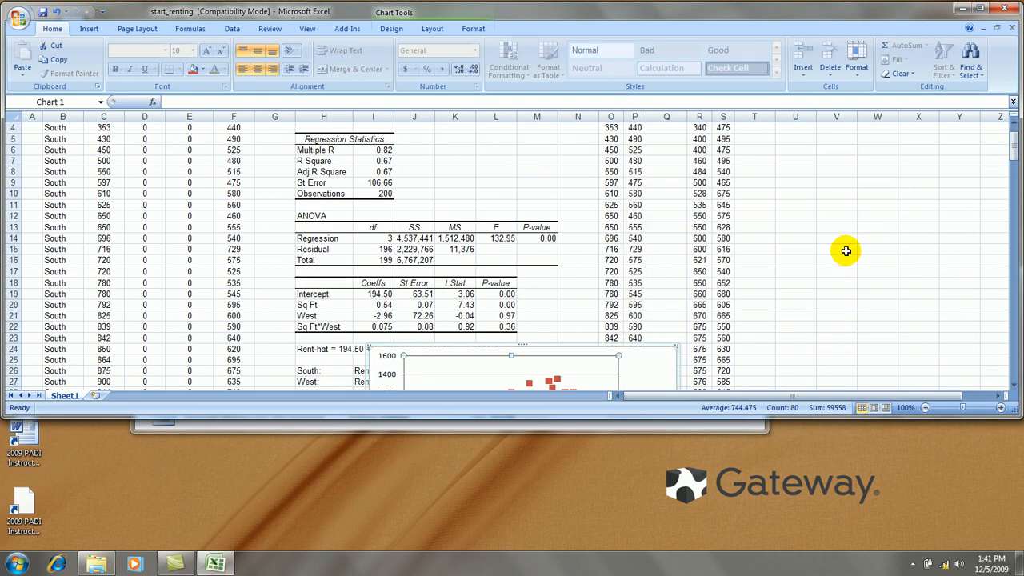
Step: Stretch the scatter chart's lower edge down to about row 43 and delete its horizontal gridlines
{"action": "scroll", "coordinate": [846, 251], "scroll_direction": "up", "scroll_amount": 1}
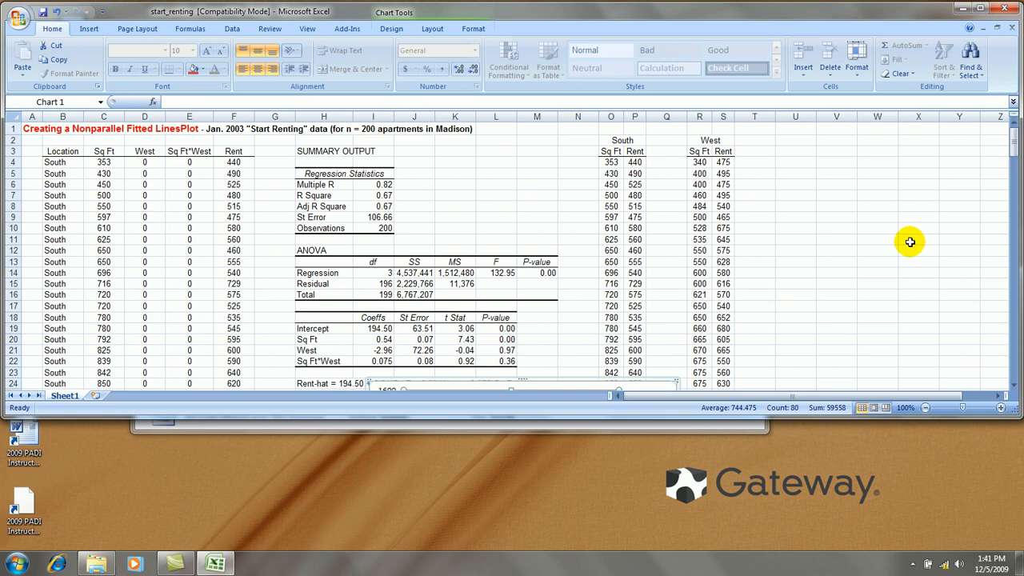
{"action": "scroll", "coordinate": [904, 244], "scroll_direction": "down", "scroll_amount": 6}
{"action": "scroll", "coordinate": [786, 226], "scroll_direction": "down", "scroll_amount": 1}
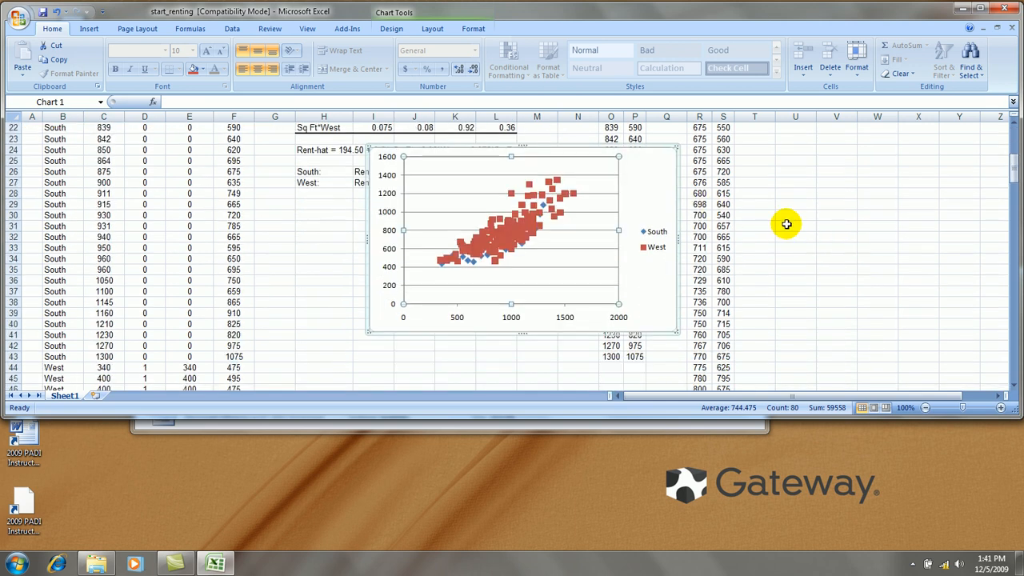
{"action": "left_click_drag", "start_coordinate": [522, 330], "coordinate": [526, 364]}
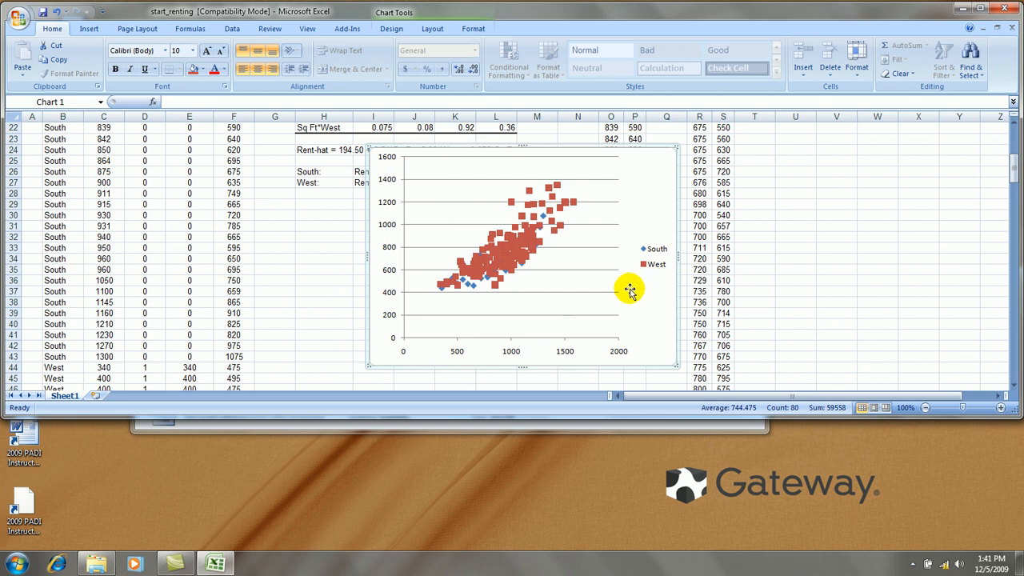
{"action": "left_click", "coordinate": [592, 247]}
{"action": "key", "text": "Delete"}
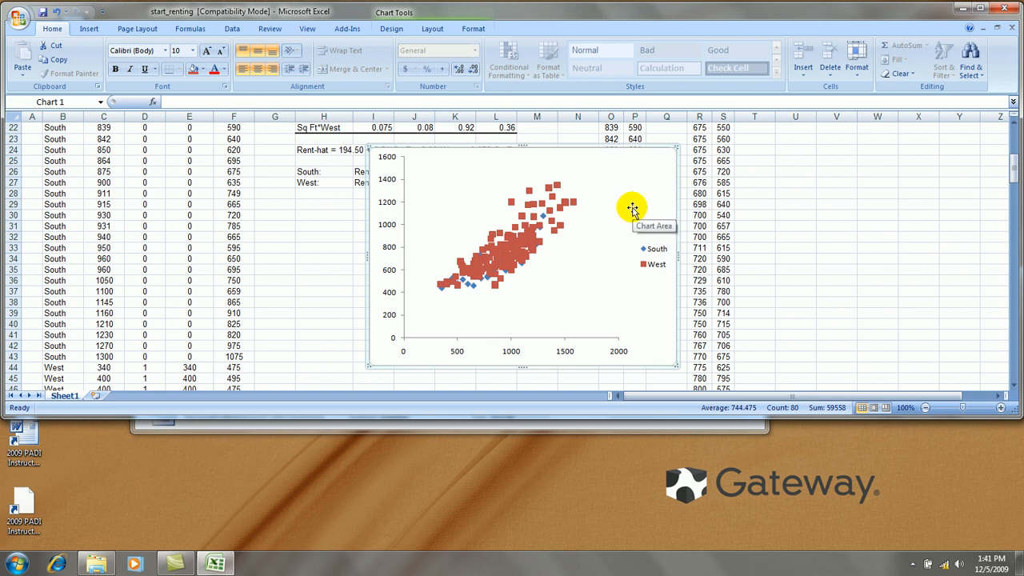
Step: Add a linear trendline to the West series with its equation displayed on the chart
{"action": "right_click", "coordinate": [524, 241]}
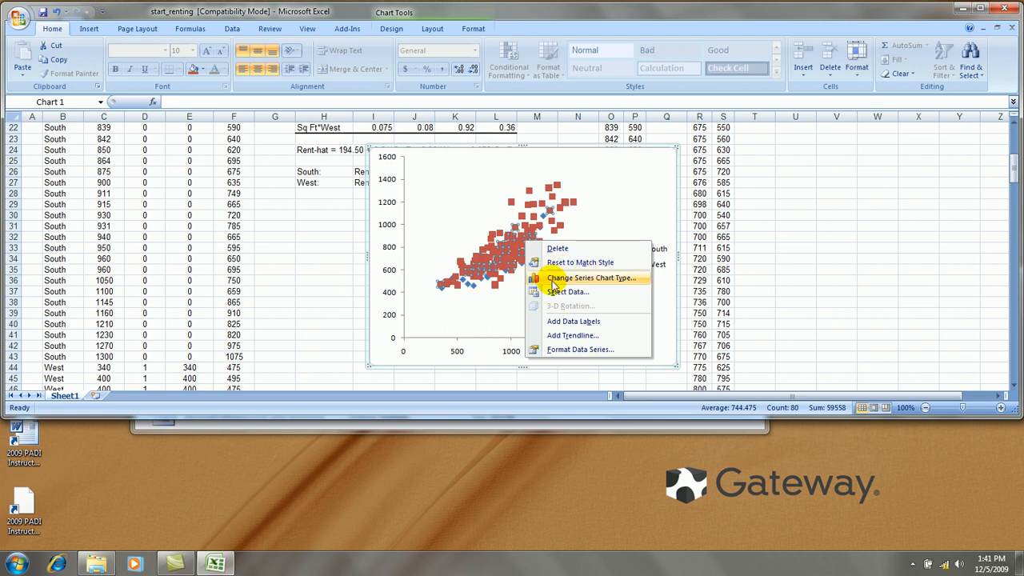
{"action": "left_click", "coordinate": [570, 335]}
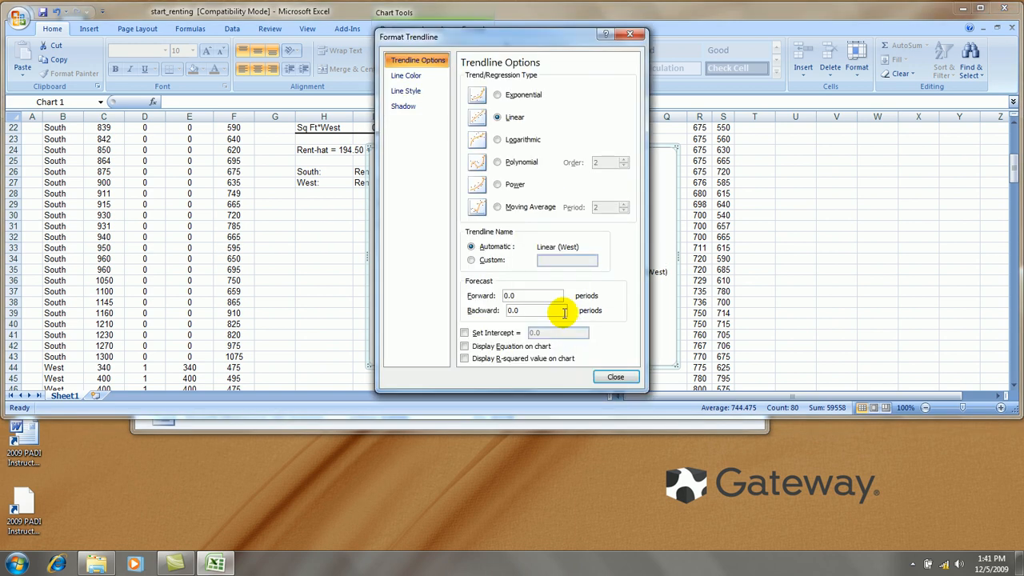
{"action": "left_click", "coordinate": [466, 347]}
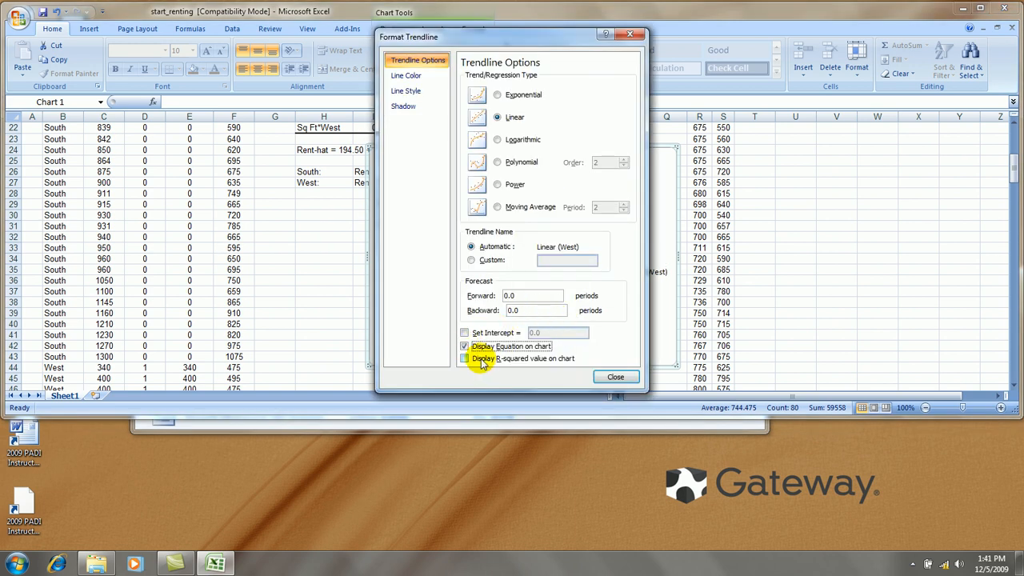
{"action": "left_click", "coordinate": [626, 376]}
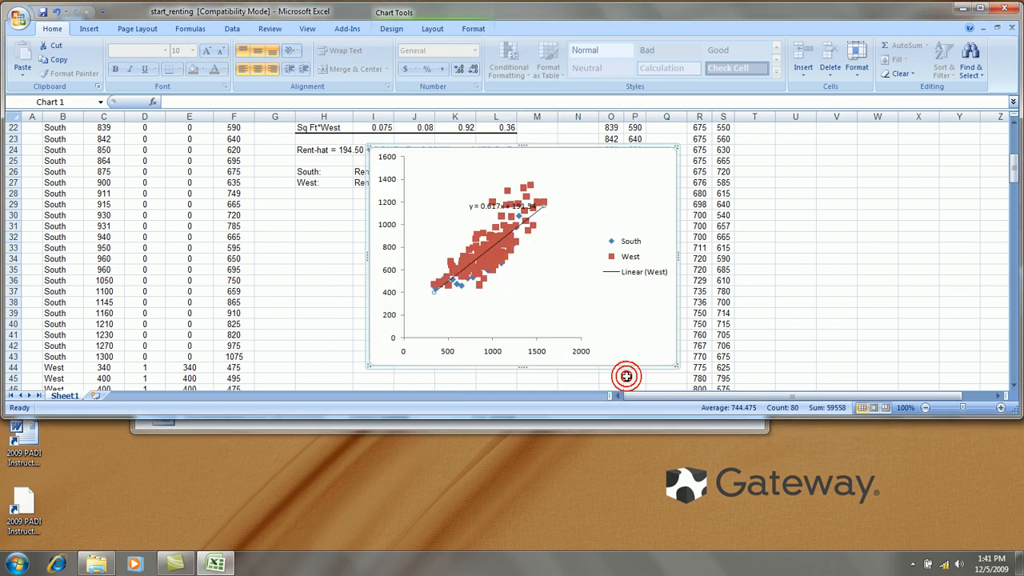
Step: Move the West trendline equation above the data points and shift the whole chart rightward off the Rent-hat equations
{"action": "left_click_drag", "start_coordinate": [475, 183], "coordinate": [470, 180]}
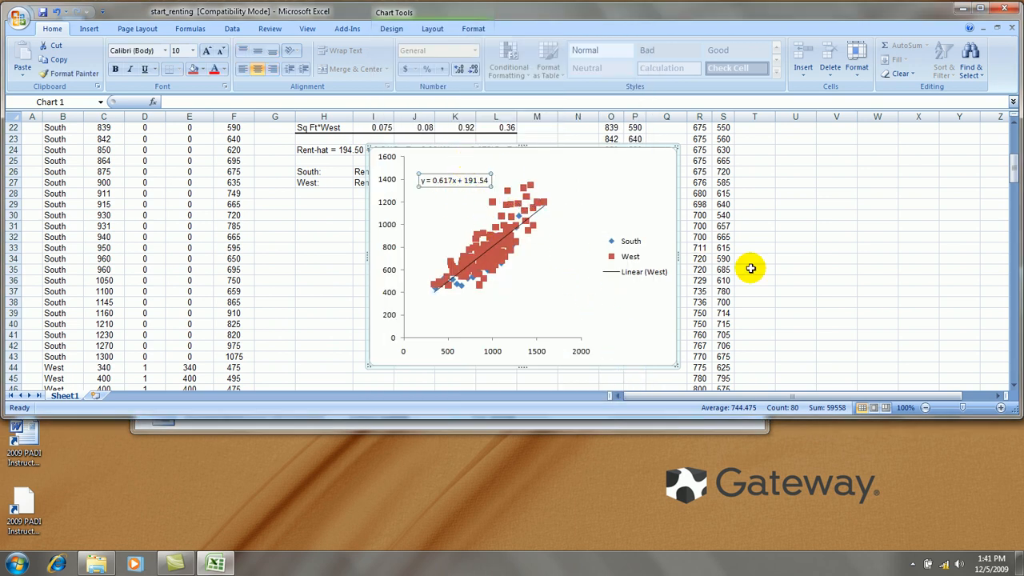
{"action": "left_click_drag", "start_coordinate": [678, 298], "coordinate": [758, 291]}
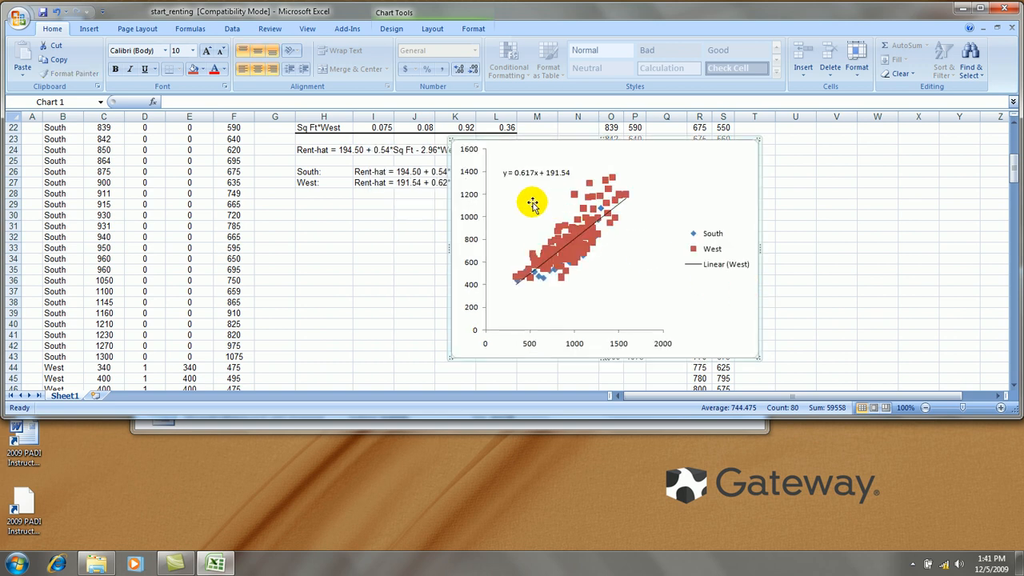
Step: Shift the chart clear of the Rent-hat equations and add a linear South trendline with its equation placed below the data points
{"action": "left_click_drag", "start_coordinate": [588, 354], "coordinate": [662, 363]}
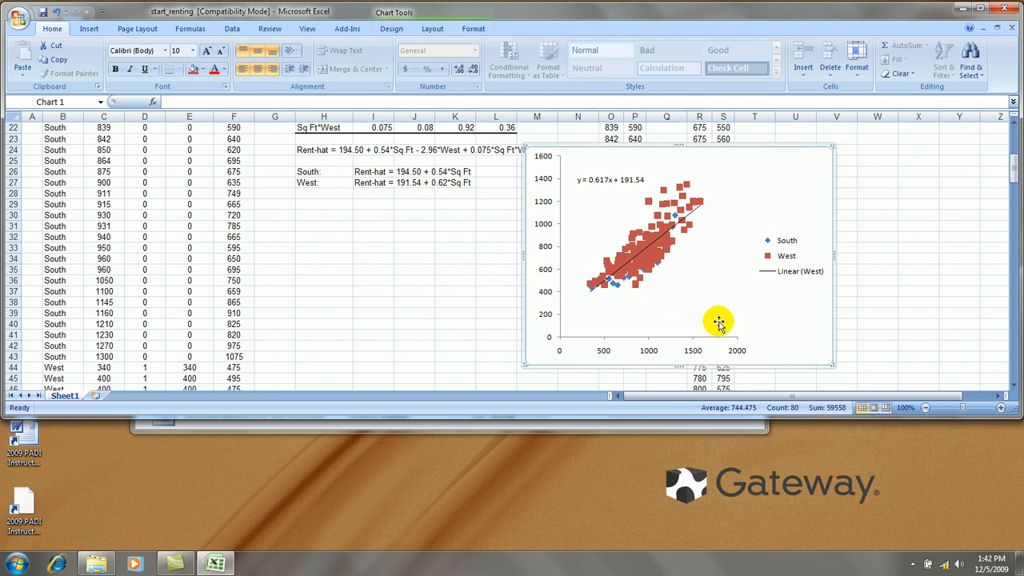
{"action": "mouse_move", "coordinate": [620, 290]}
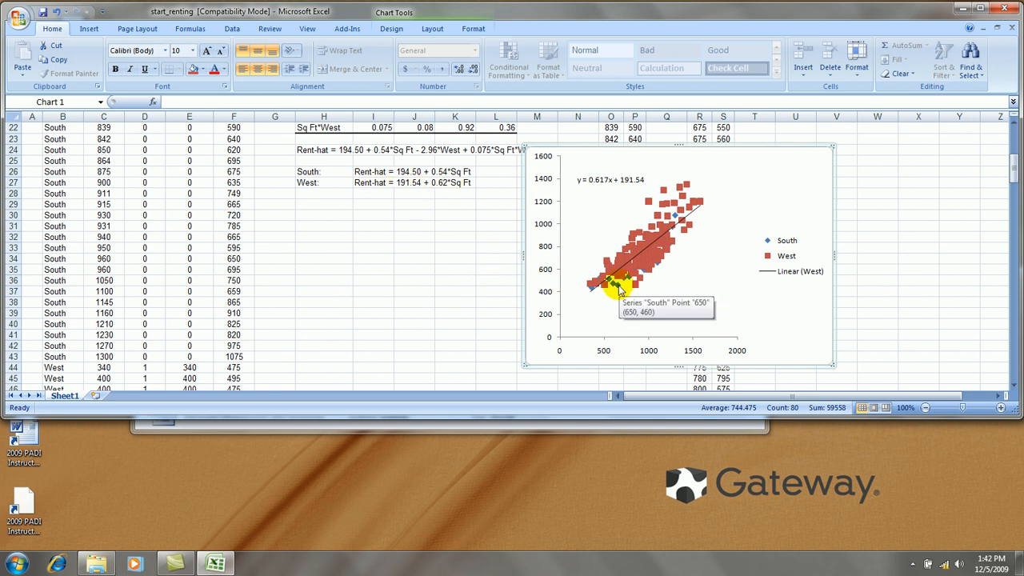
{"action": "right_click", "coordinate": [619, 289]}
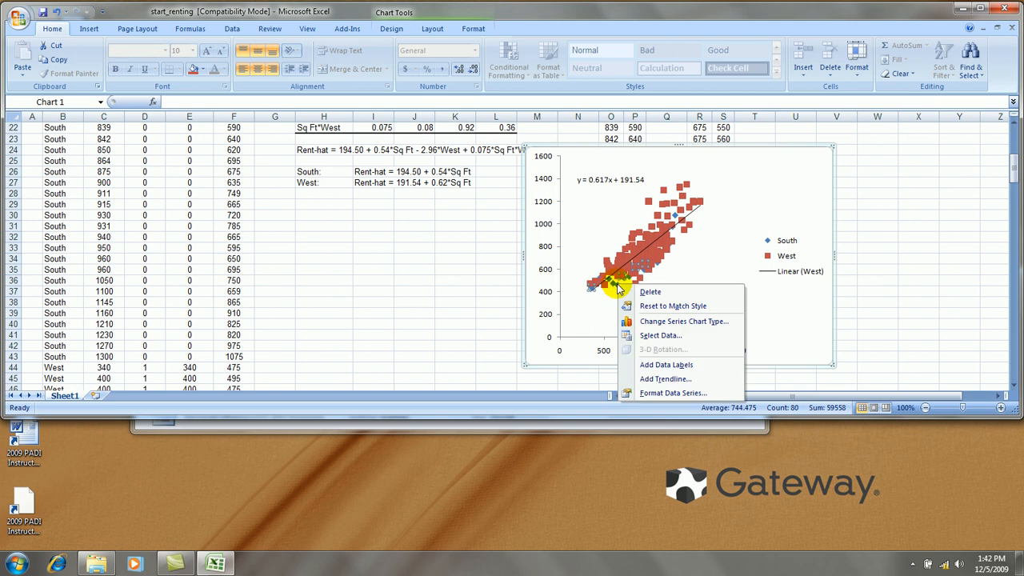
{"action": "left_click", "coordinate": [661, 381]}
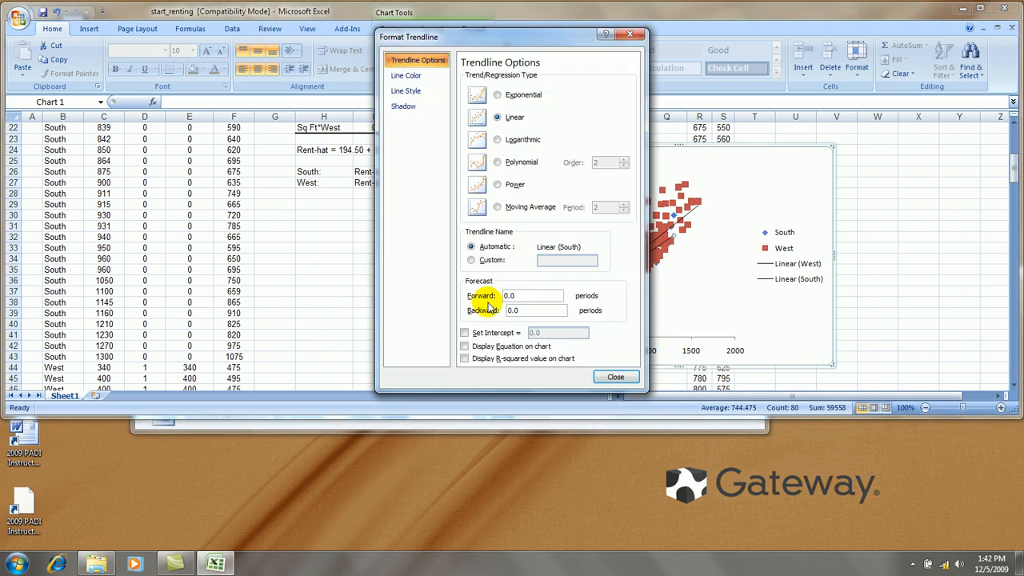
{"action": "left_click", "coordinate": [464, 346]}
{"action": "left_click", "coordinate": [615, 377]}
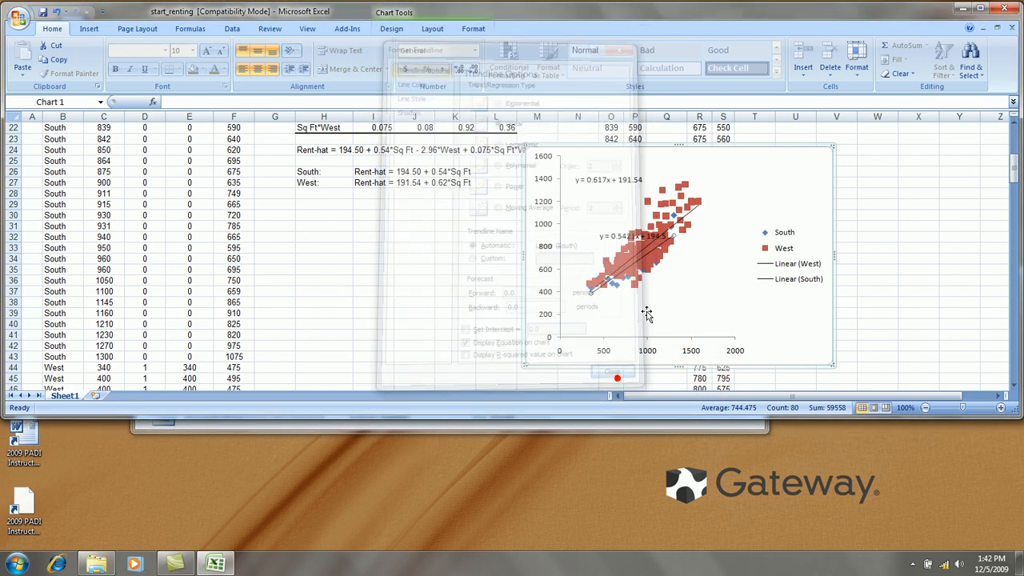
{"action": "left_click_drag", "start_coordinate": [728, 297], "coordinate": [686, 325]}
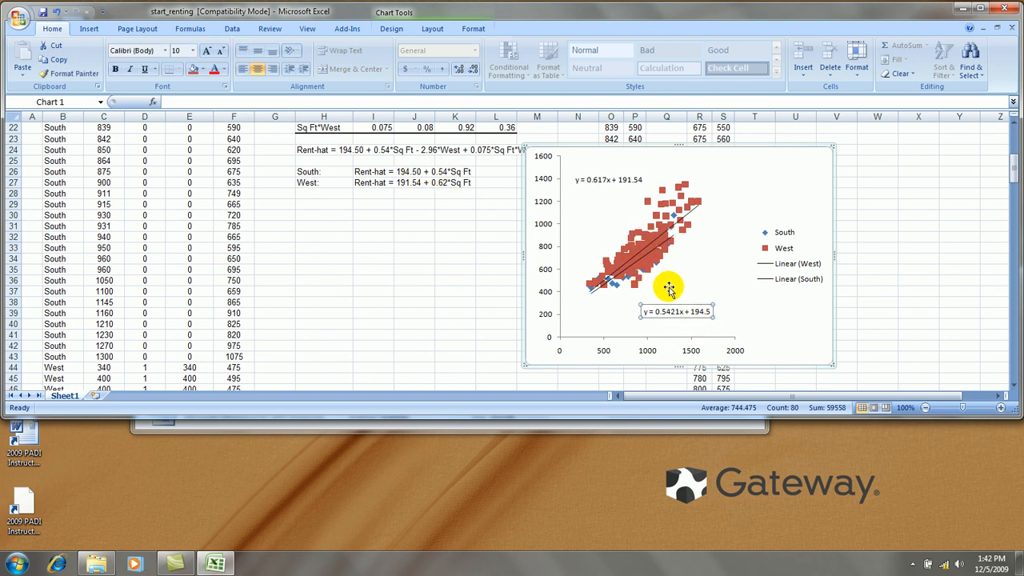
Step: Rewrite the West trendline equation label as "Rent-hat = 191.54 + 0.62*Sq Ft" and move it clear of the vertical axis labels
{"action": "left_click", "coordinate": [586, 181]}
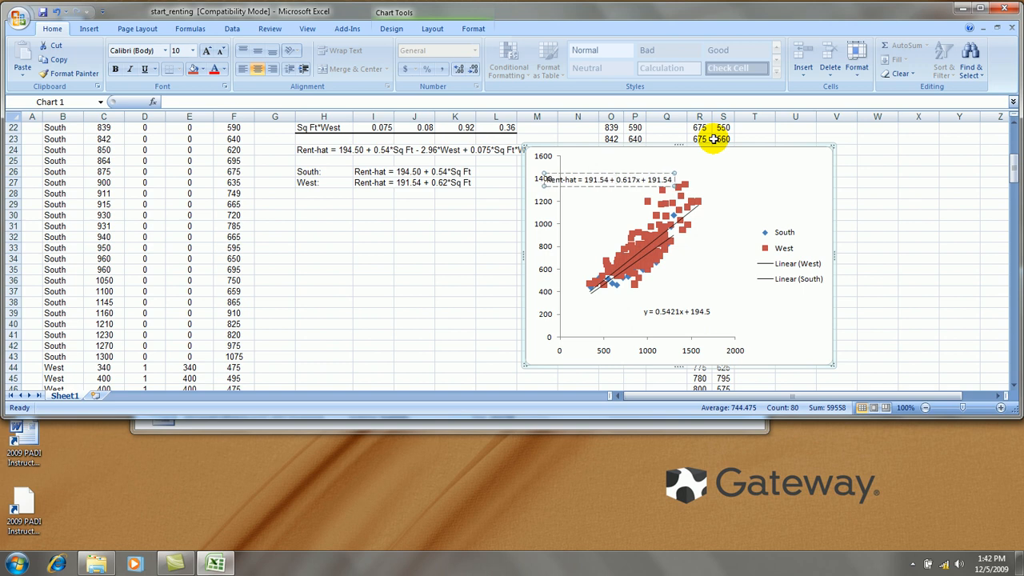
{"action": "key", "text": "BackSpace"}
{"action": "key", "text": "BackSpace"}
{"action": "key", "text": "BackSpace"}
{"action": "key", "text": "BackSpace"}
{"action": "key", "text": "BackSpace"}
{"action": "key", "text": "BackSpace"}
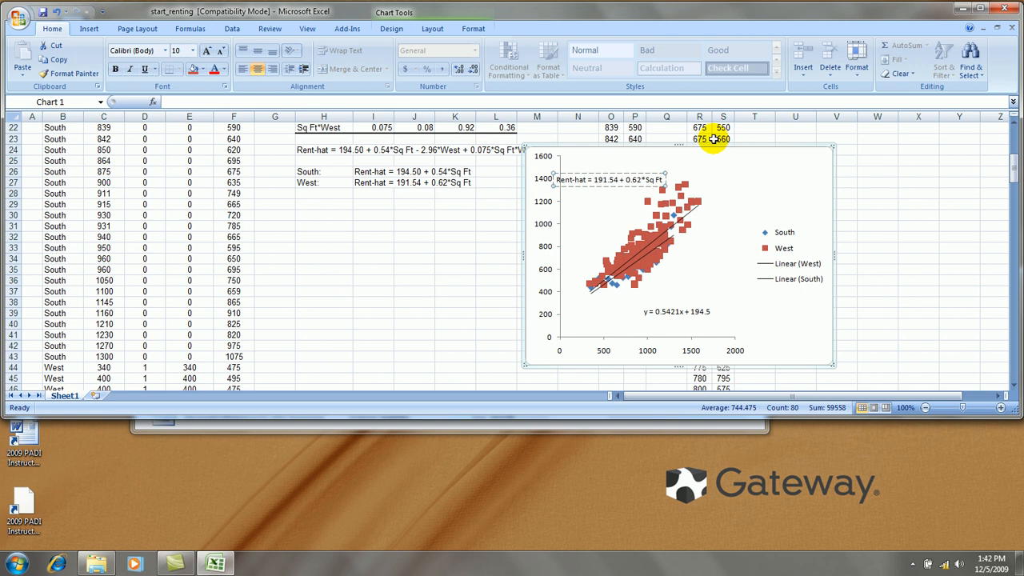
{"action": "left_click", "coordinate": [878, 177]}
{"action": "left_click_drag", "start_coordinate": [604, 179], "coordinate": [642, 174]}
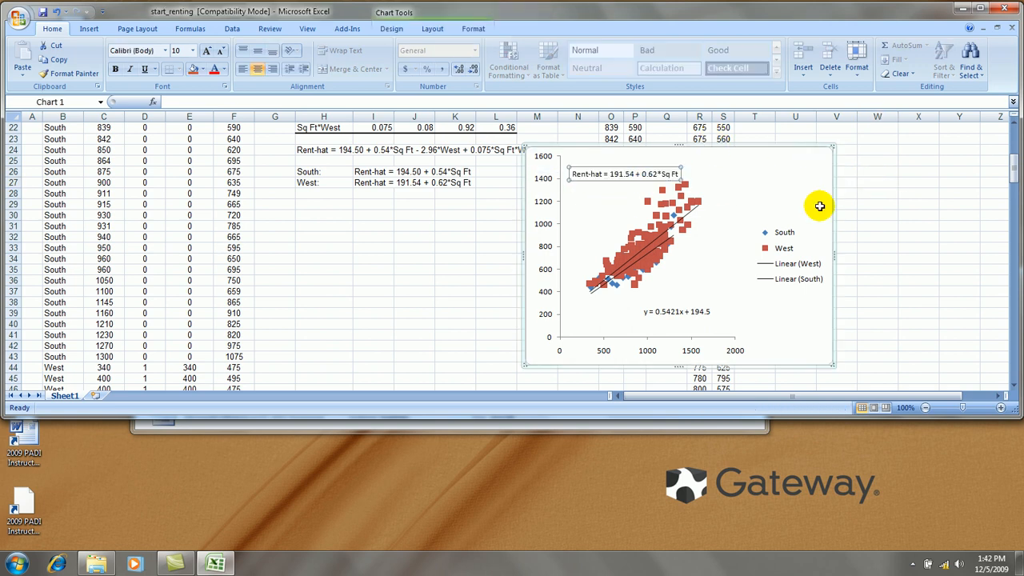
{"action": "left_click", "coordinate": [888, 258]}
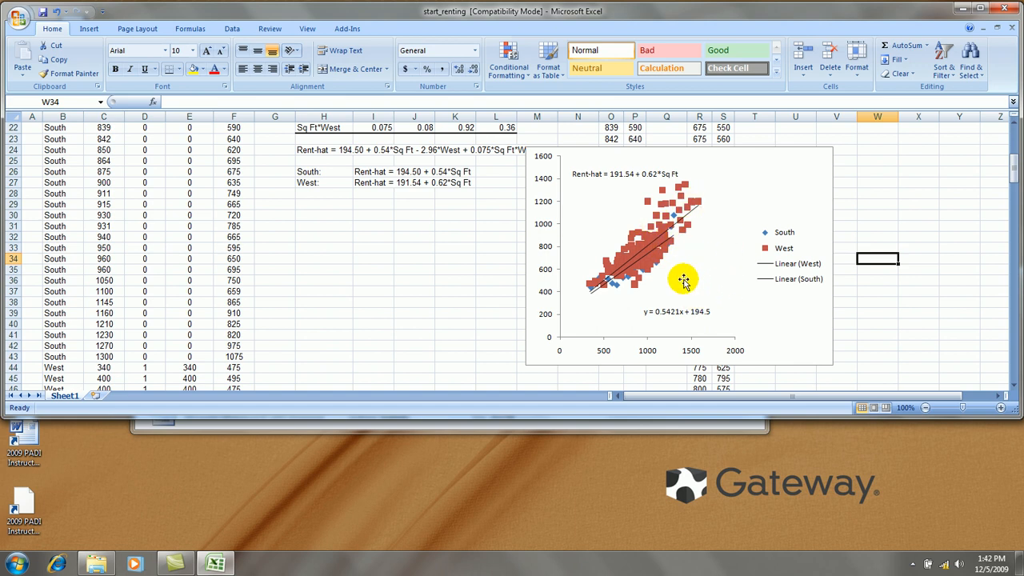
Step: Delete the Linear (West) and Linear (South) entries from the chart legend
{"action": "left_click", "coordinate": [791, 269]}
{"action": "left_click", "coordinate": [790, 269]}
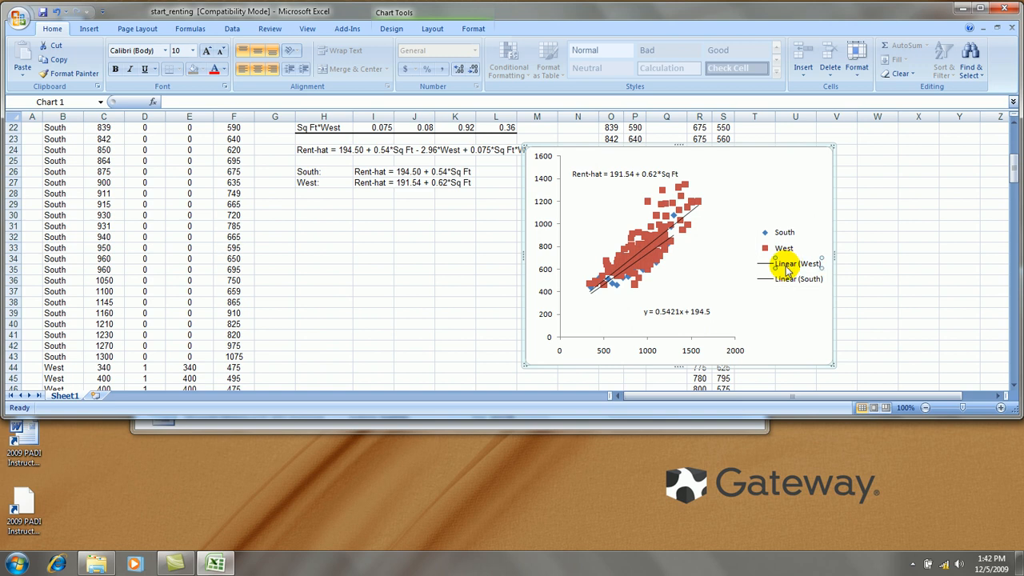
{"action": "key", "text": "Delete"}
{"action": "left_click", "coordinate": [786, 274]}
{"action": "left_click", "coordinate": [786, 274]}
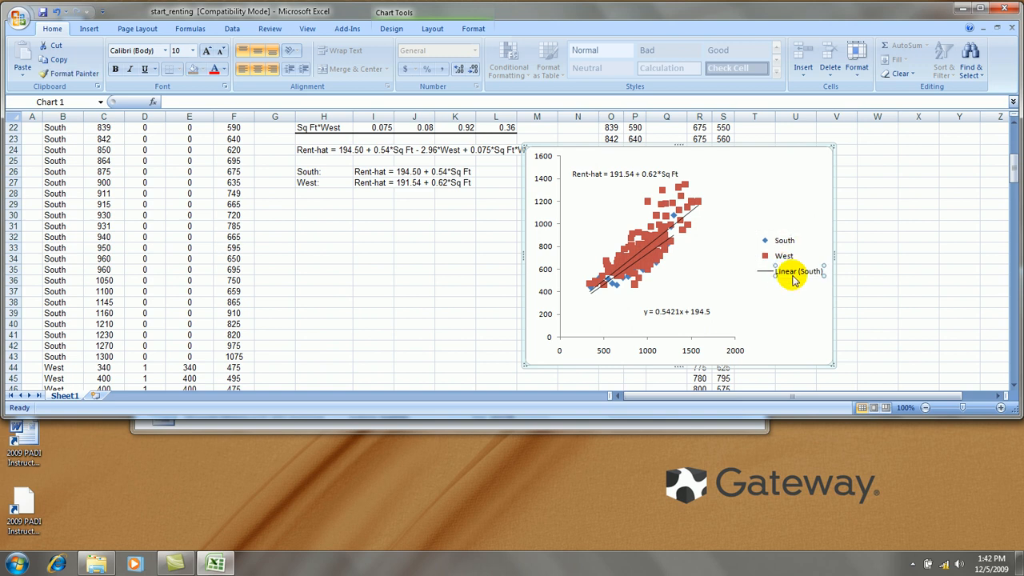
{"action": "key", "text": "Delete"}
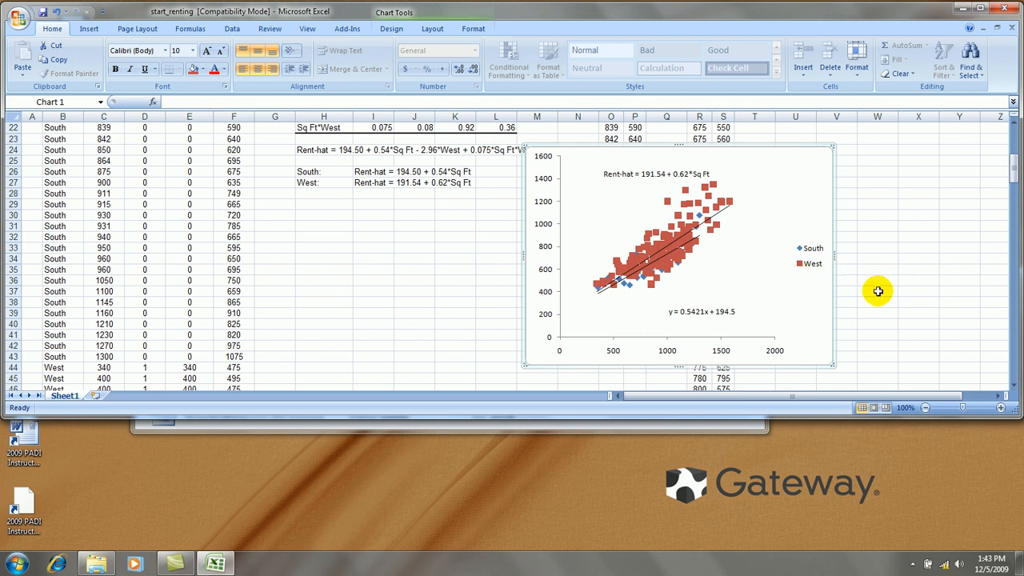